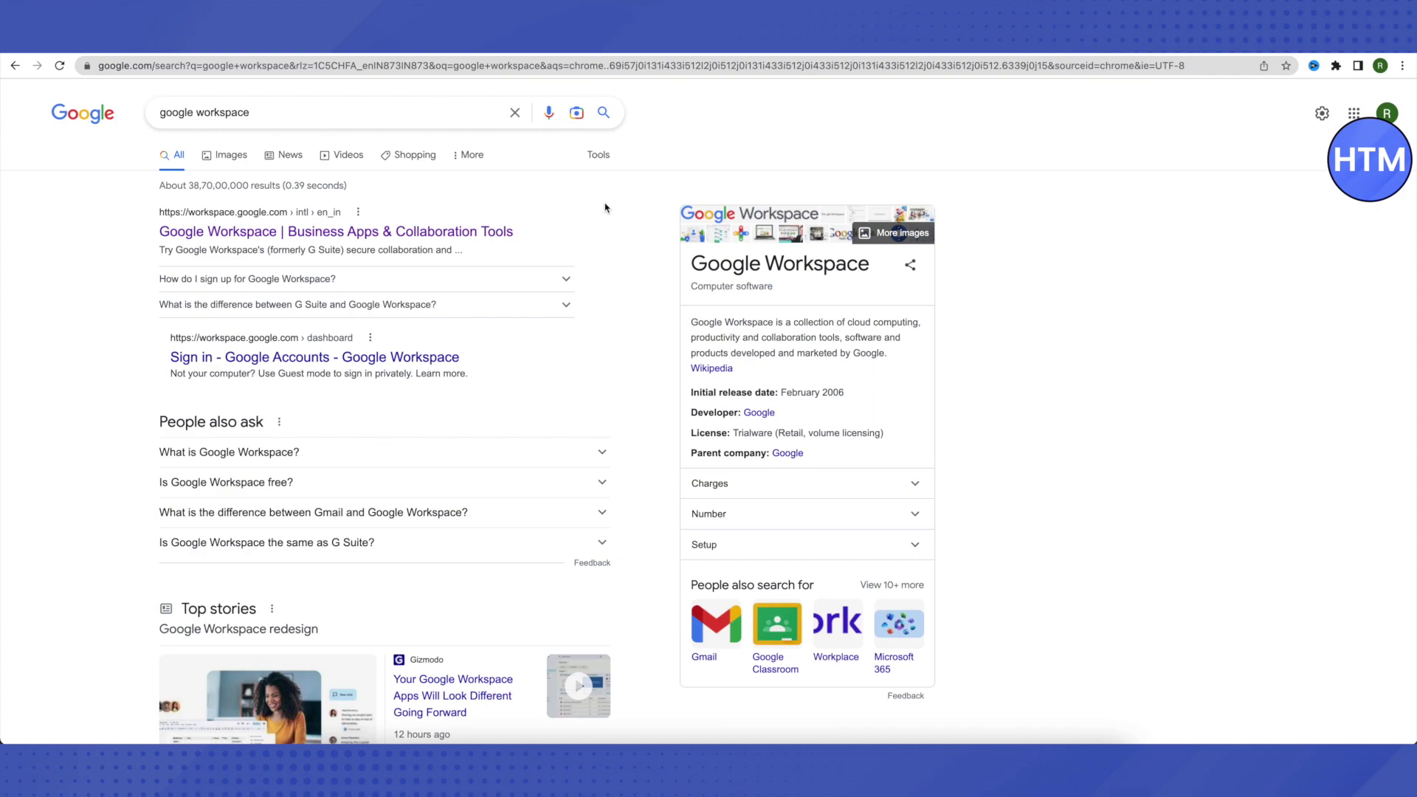
# Right-click the top 'google workspace' result, the official site, to show its link options
pyautogui.rightClick(318, 231)
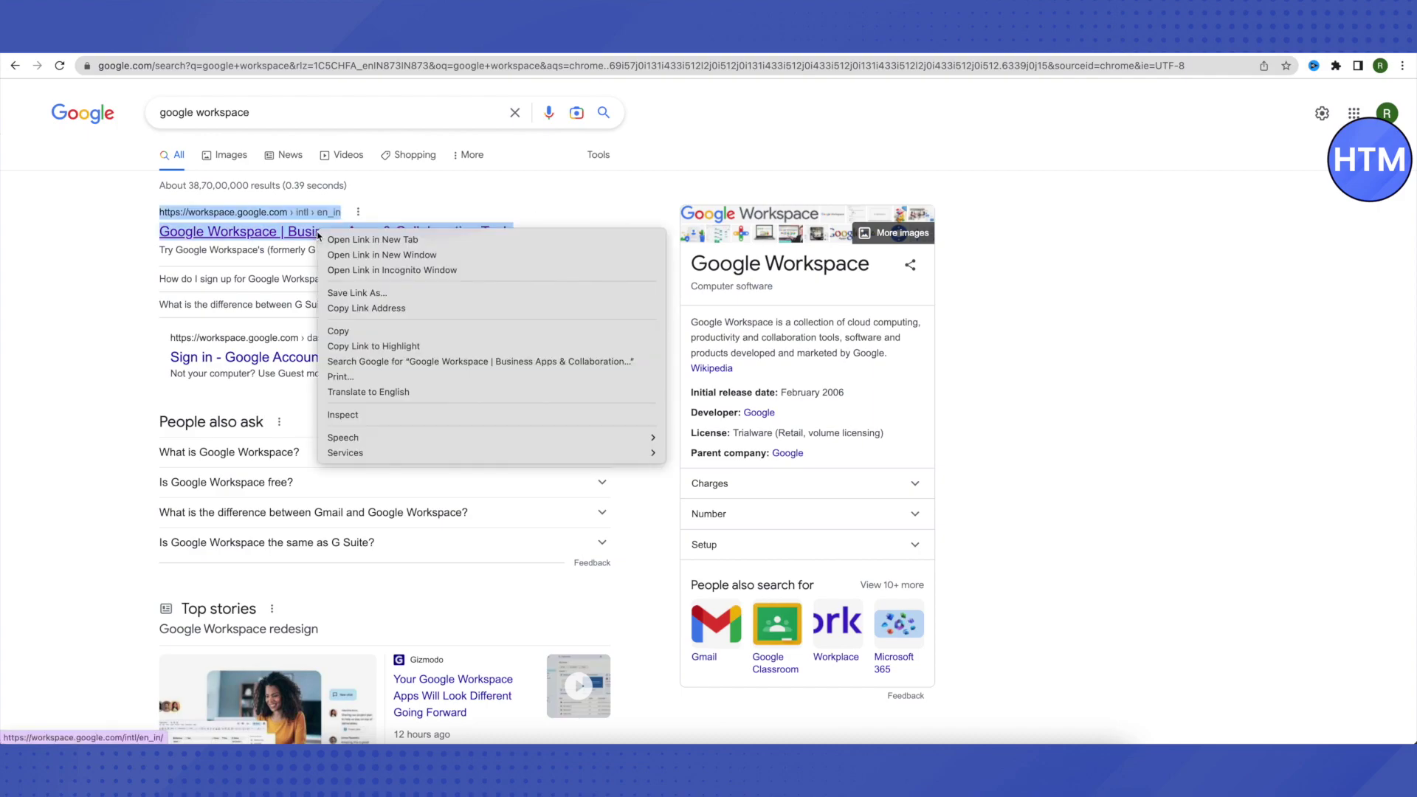
# Open the 'Google Workspace | Business Apps & Collaboration Tools' result and show the Products list
pyautogui.click(579, 211)
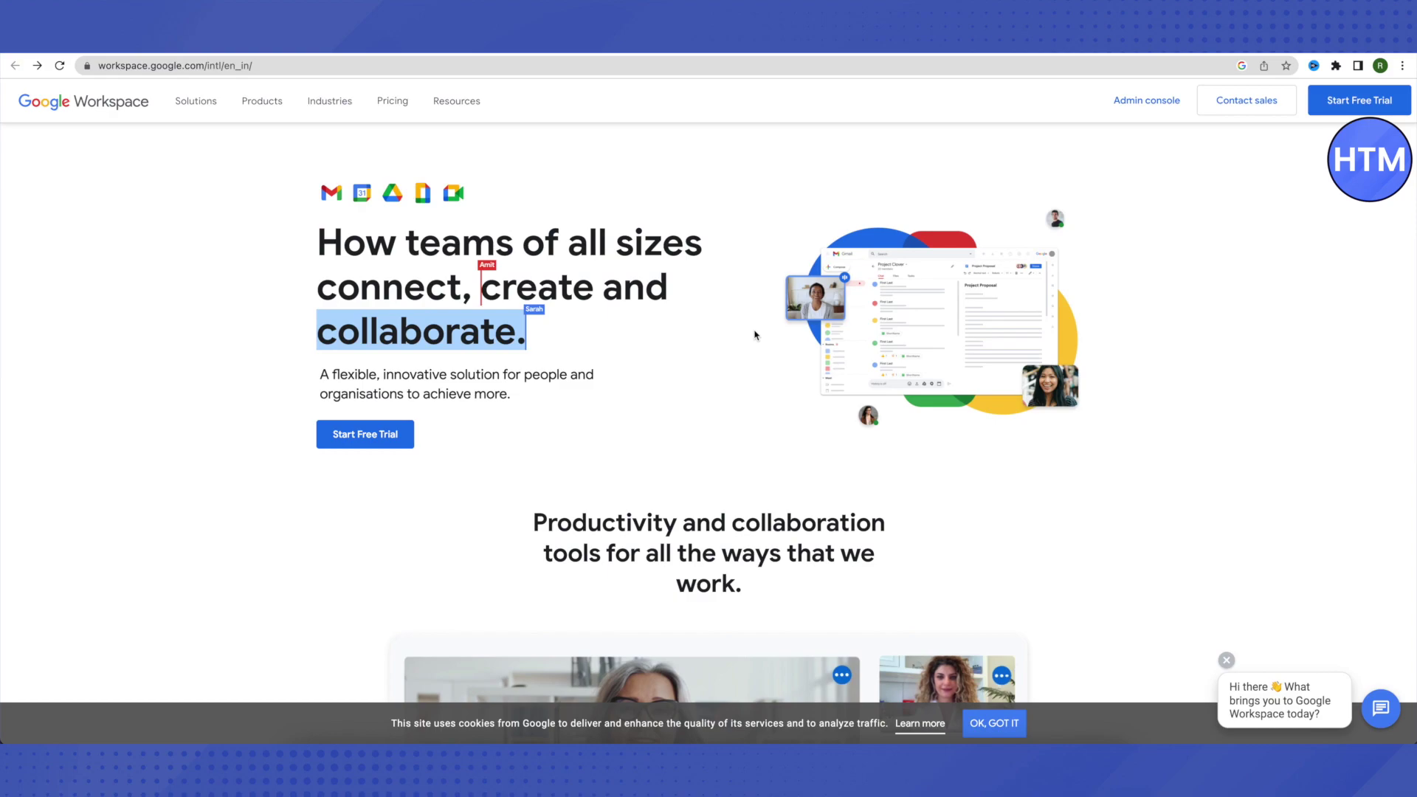
pyautogui.click(261, 111)
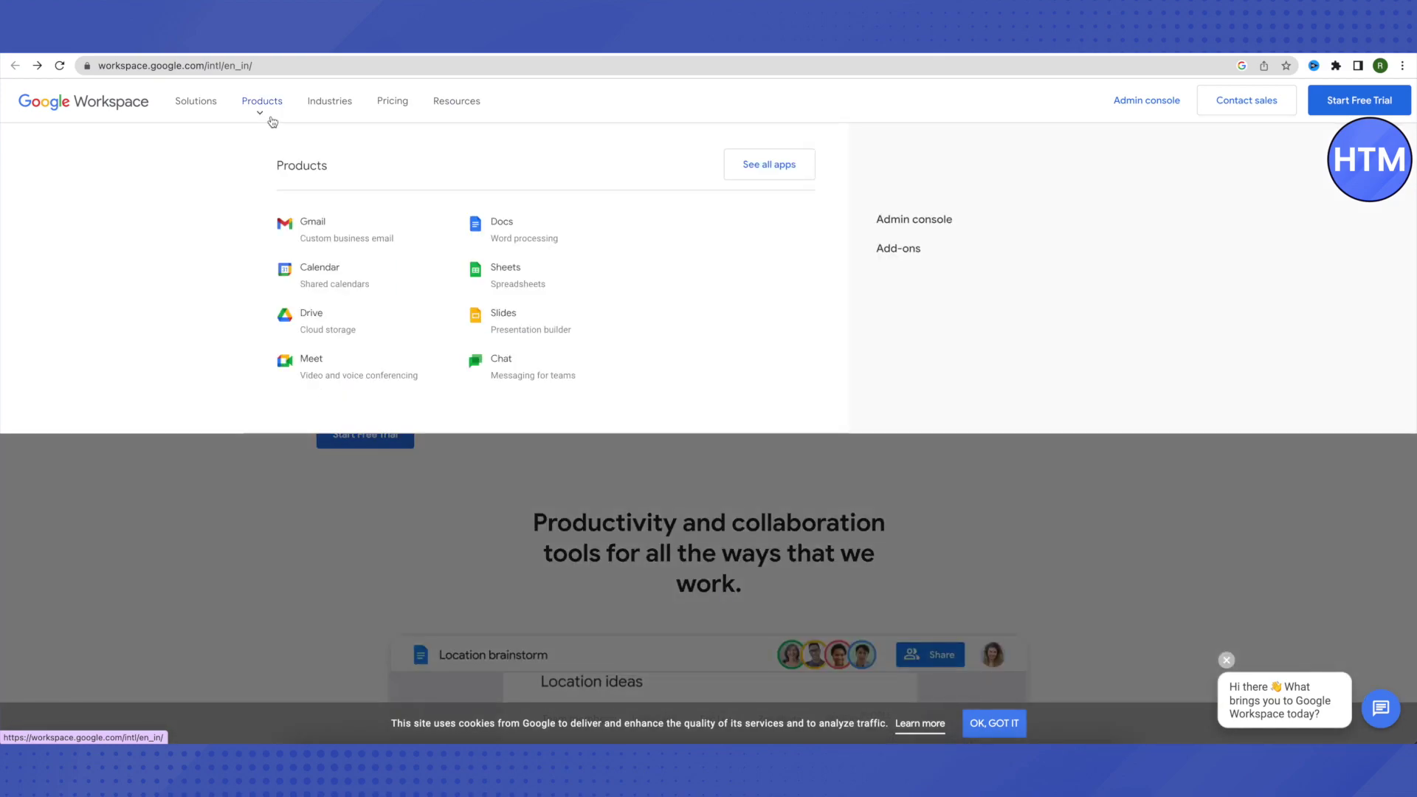
# Open See all apps and browse the included applications such as Gmail, Meet, Drive, Docs and Sheets
pyautogui.click(764, 165)
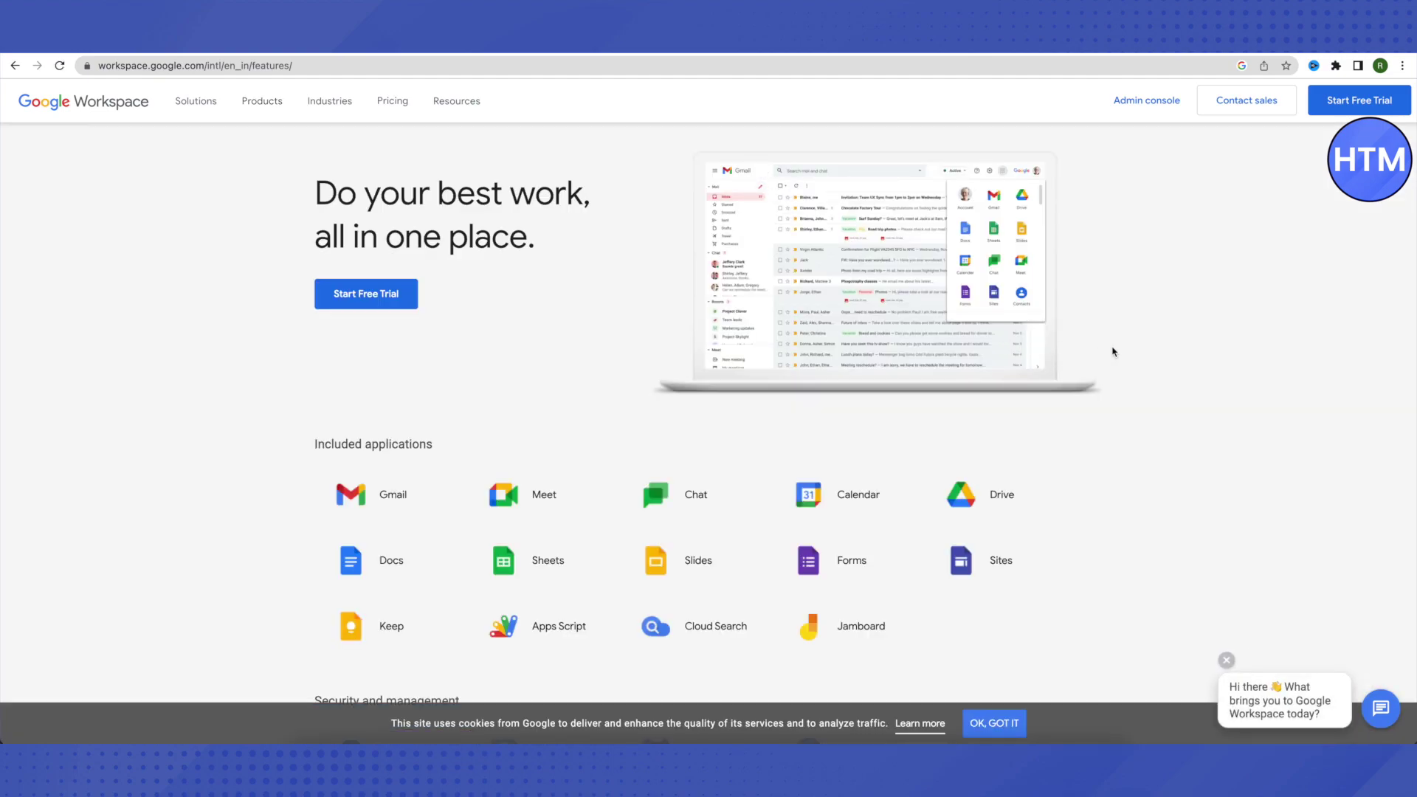
pyautogui.scroll(-2, 1137, 355)
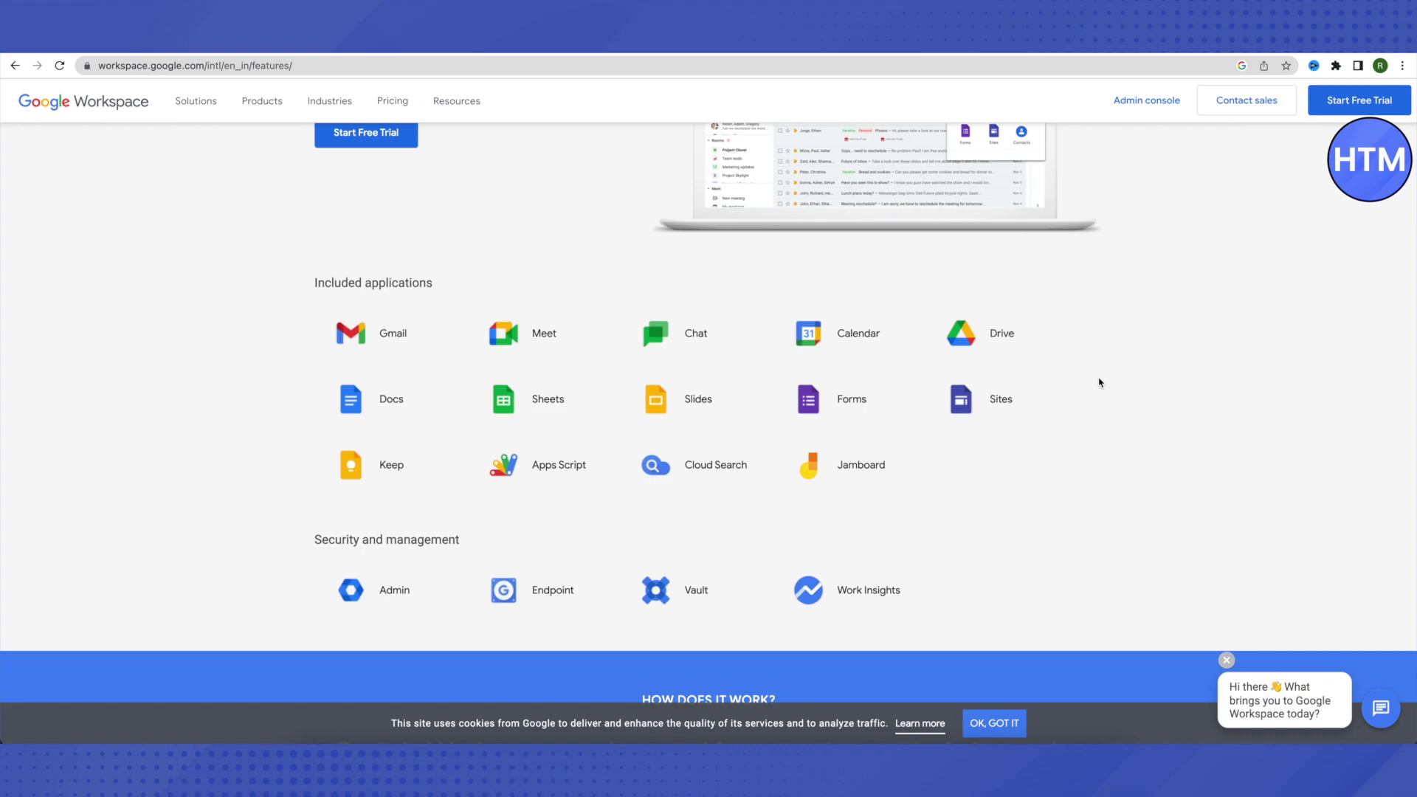
pyautogui.scroll(1, 1100, 382)
pyautogui.scroll(-1, 1099, 382)
pyautogui.scroll(3, 1103, 382)
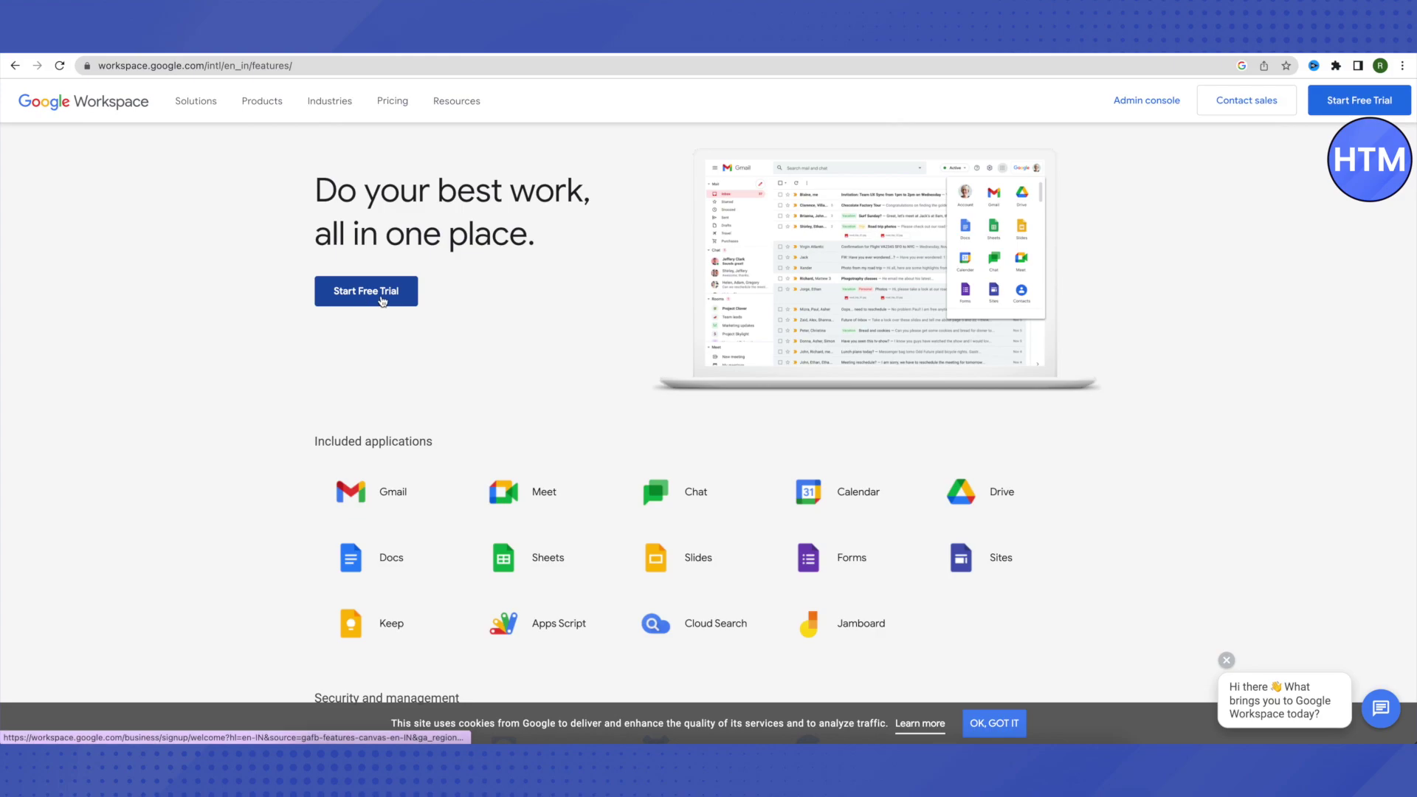
# Start a free trial for business 'How To Mentor' with 2–9 employees and submit
pyautogui.click(1356, 108)
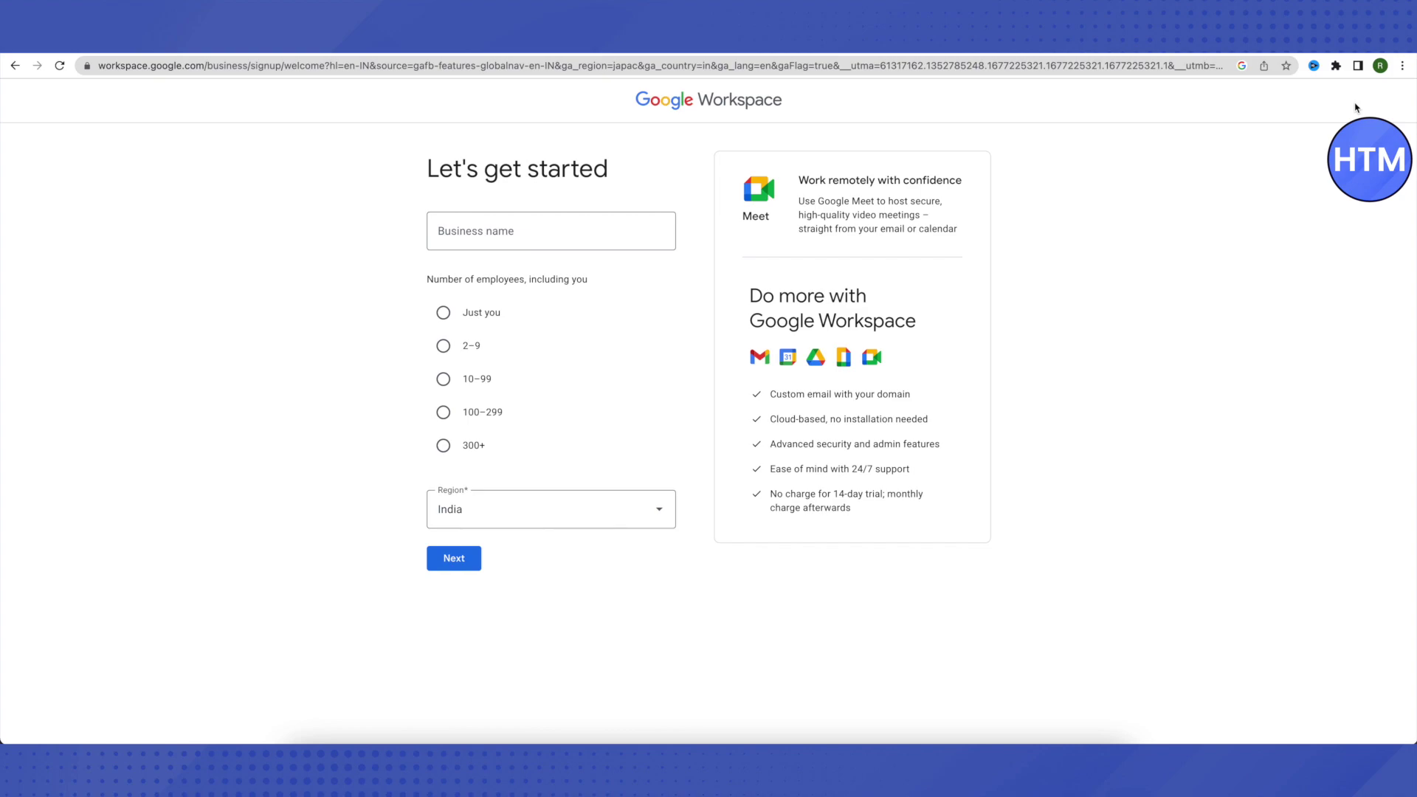
pyautogui.click(551, 231)
pyautogui.write('How To Mentor')
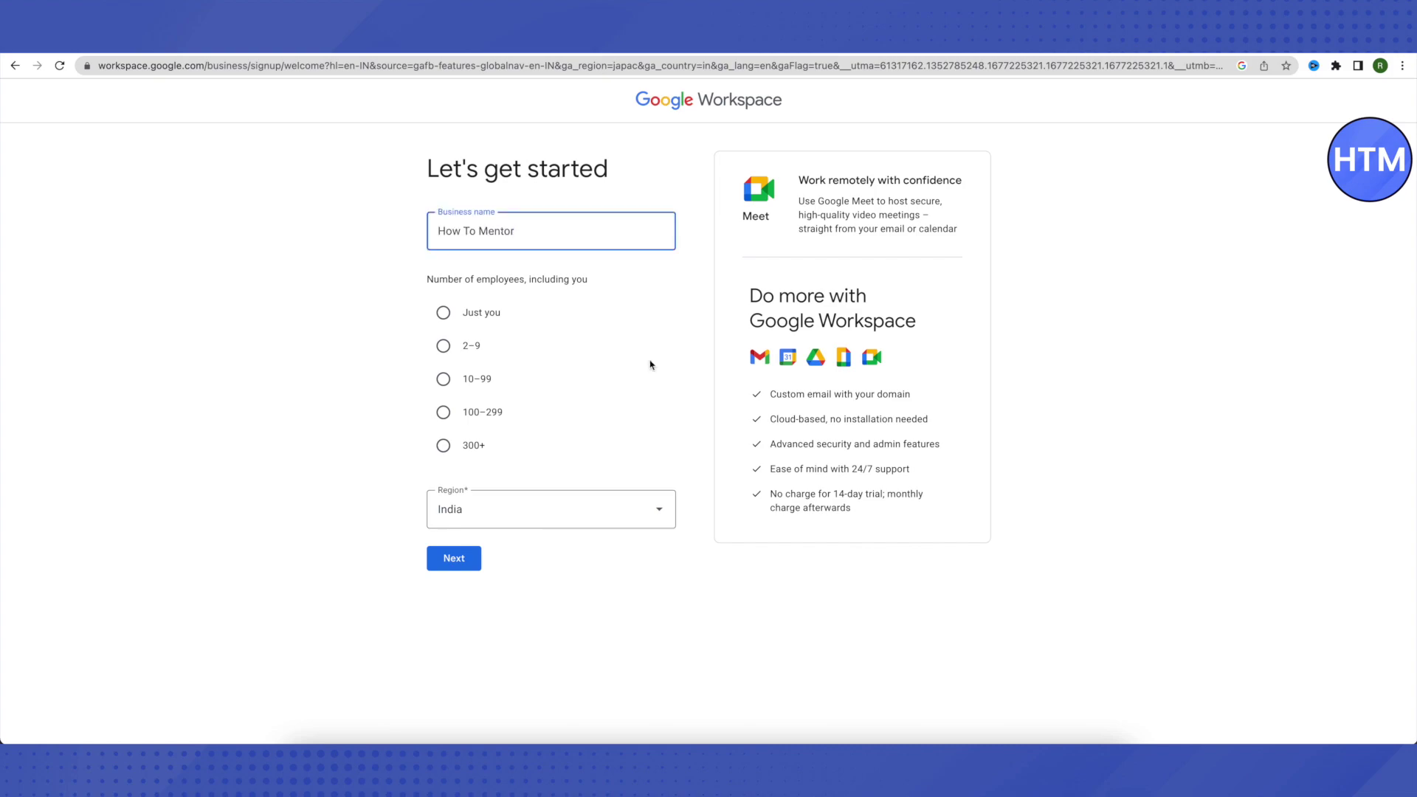
pyautogui.click(443, 345)
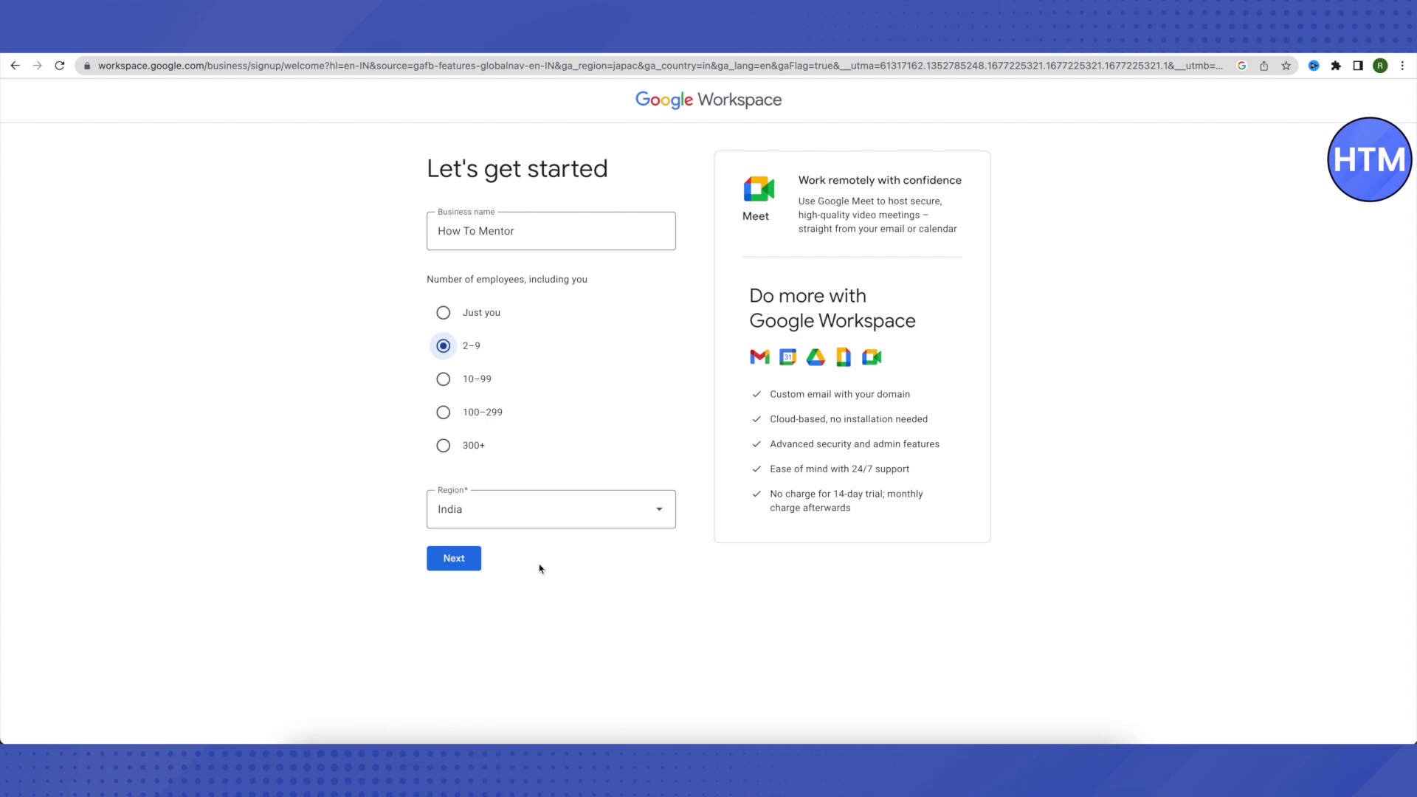
pyautogui.click(454, 565)
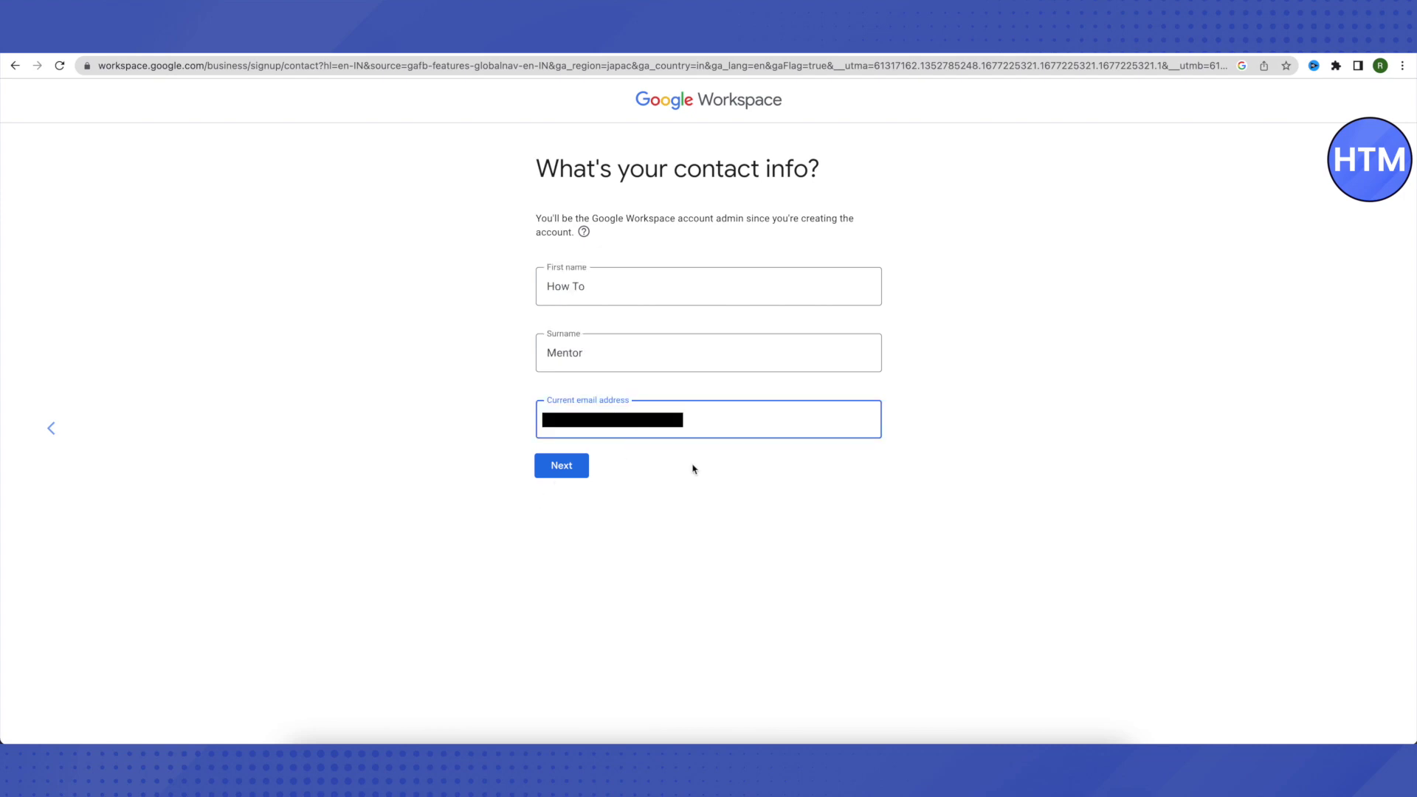
# Submit the admin's first name, surname and current email address
pyautogui.click(564, 474)
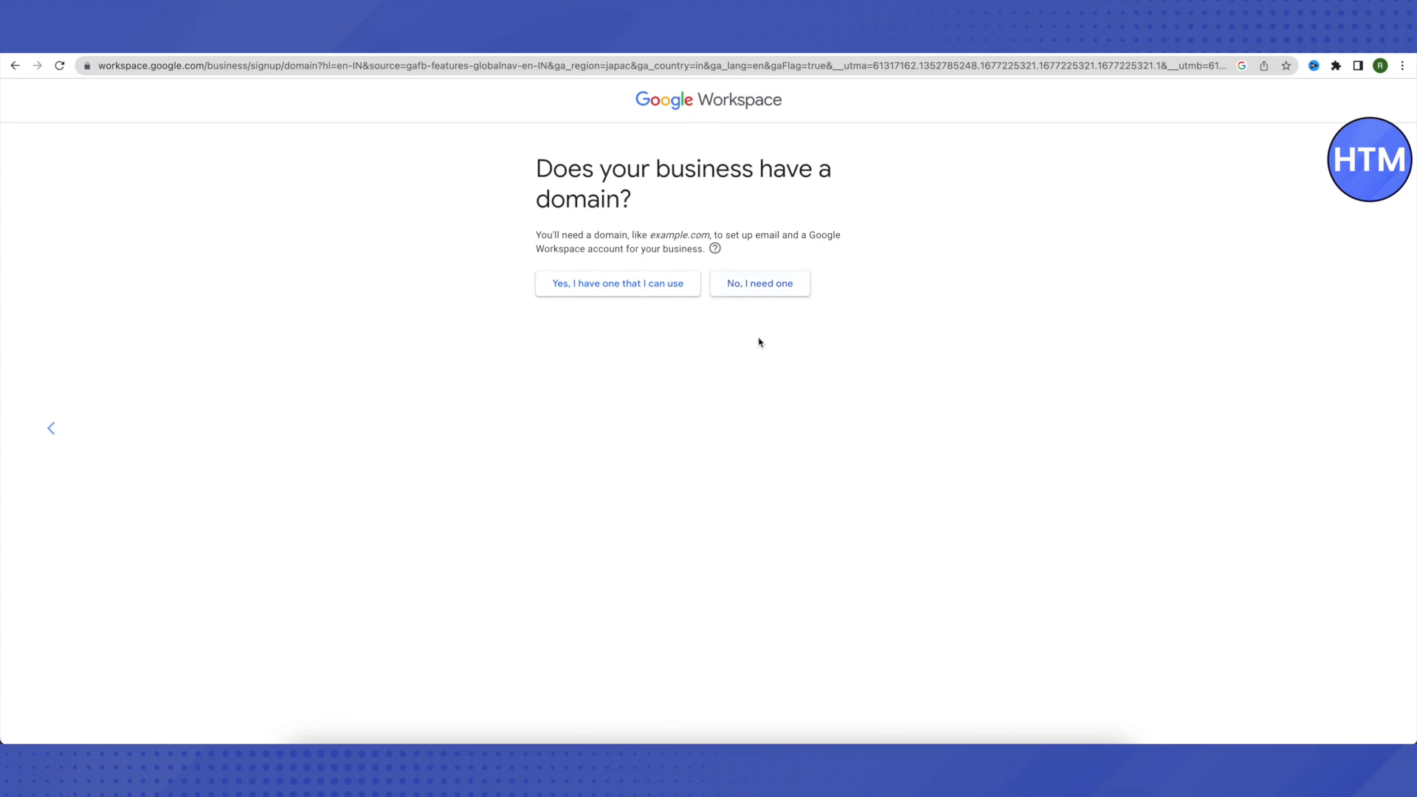
# Use the existing domain unlazy.co for the account and agree to send users Workspace tips
pyautogui.click(578, 293)
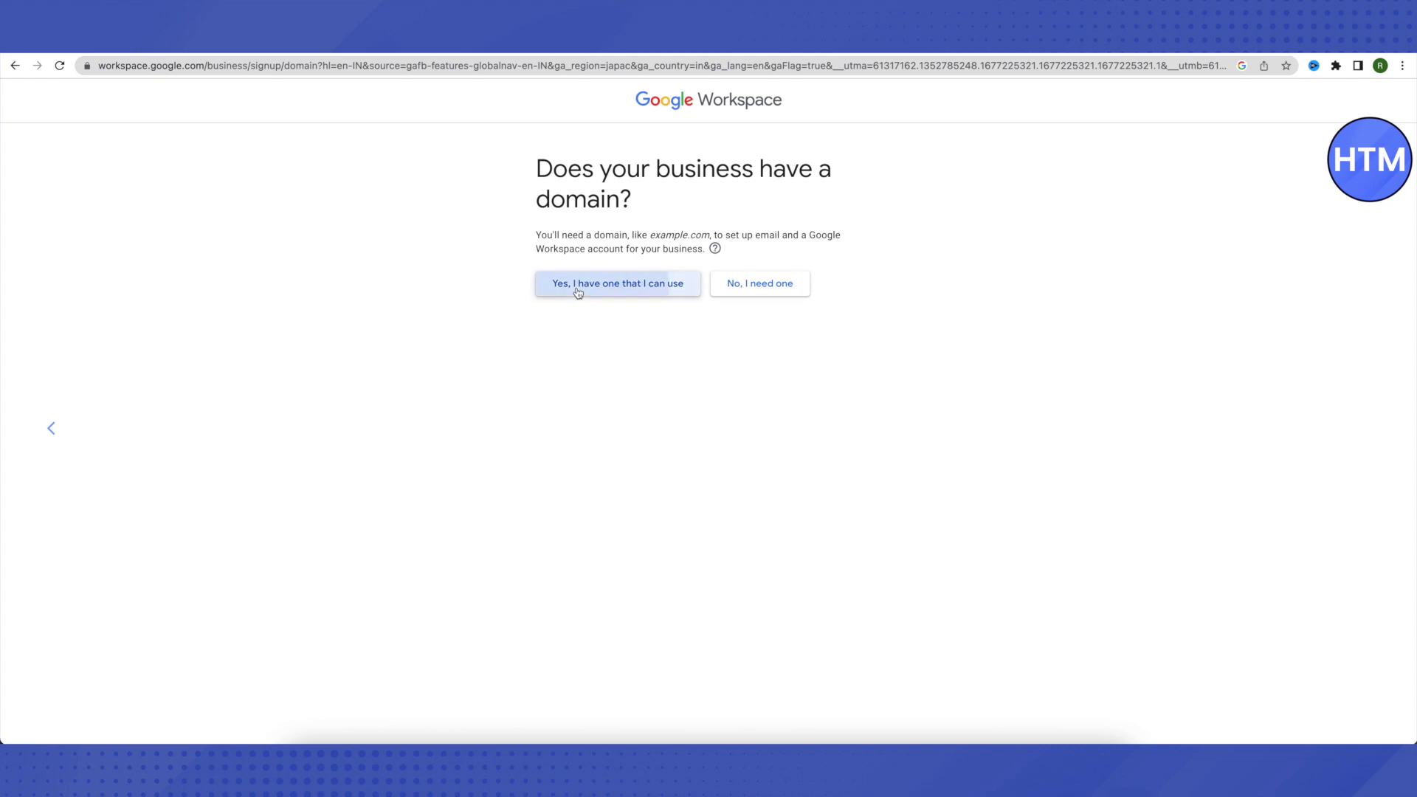
pyautogui.click(544, 292)
pyautogui.write('unlazy.co')
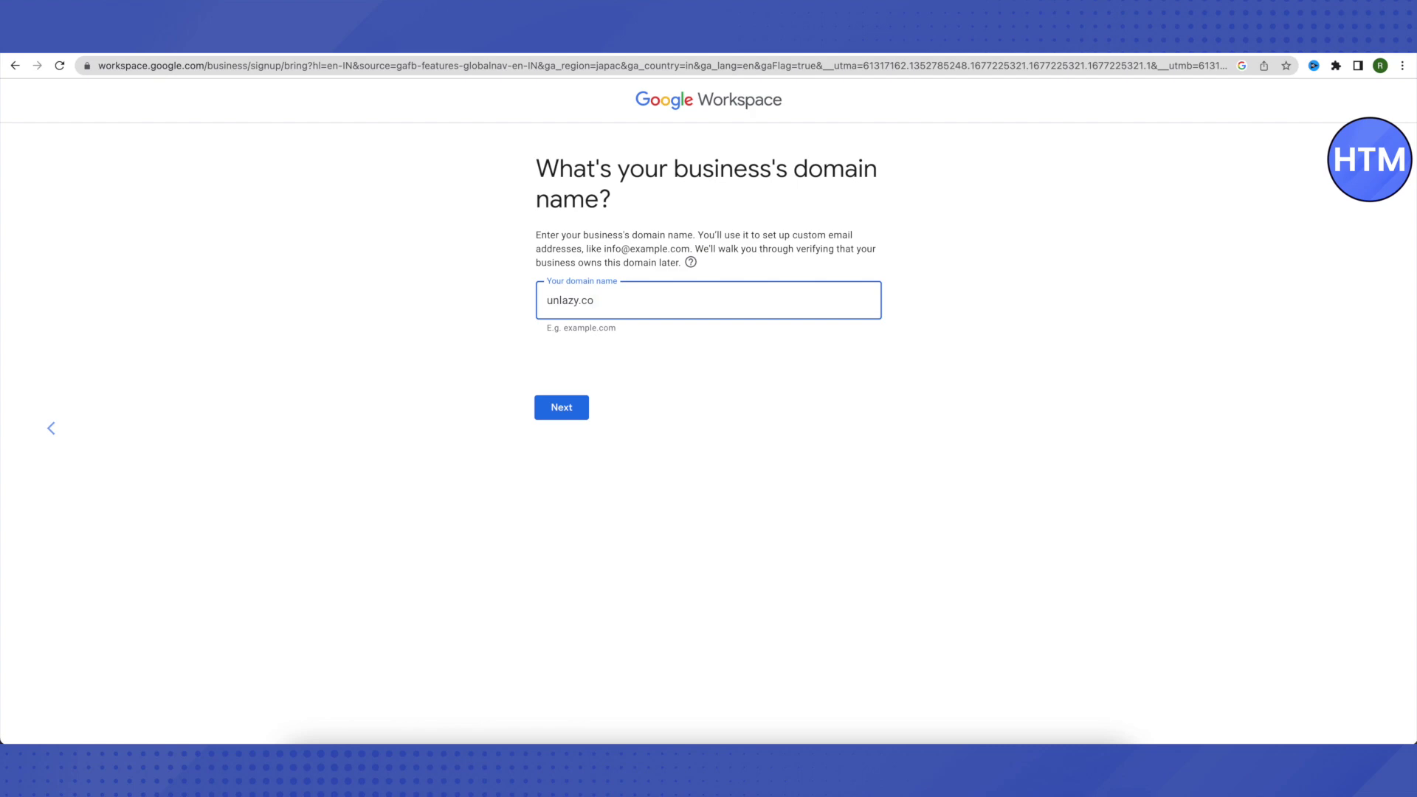
pyautogui.click(561, 419)
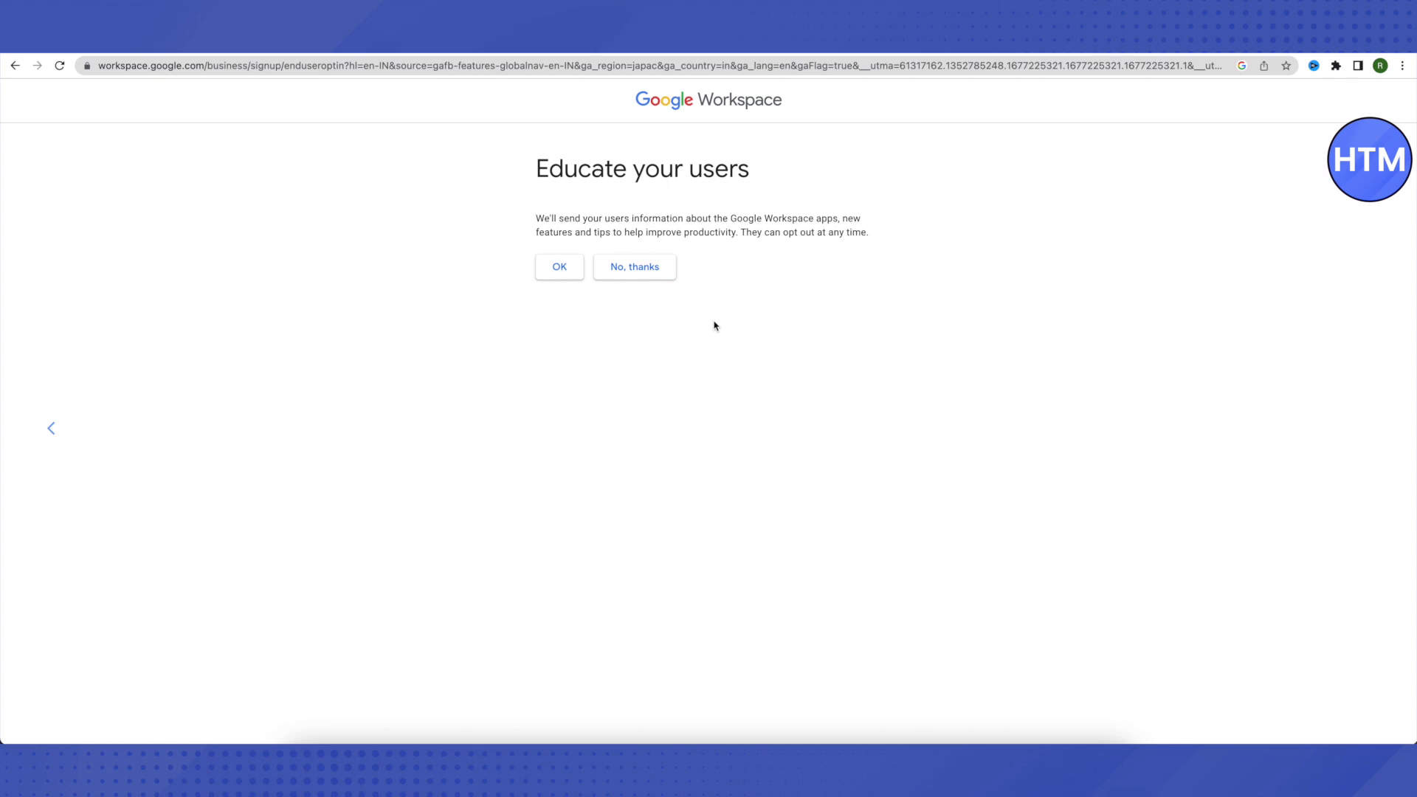
pyautogui.click(571, 275)
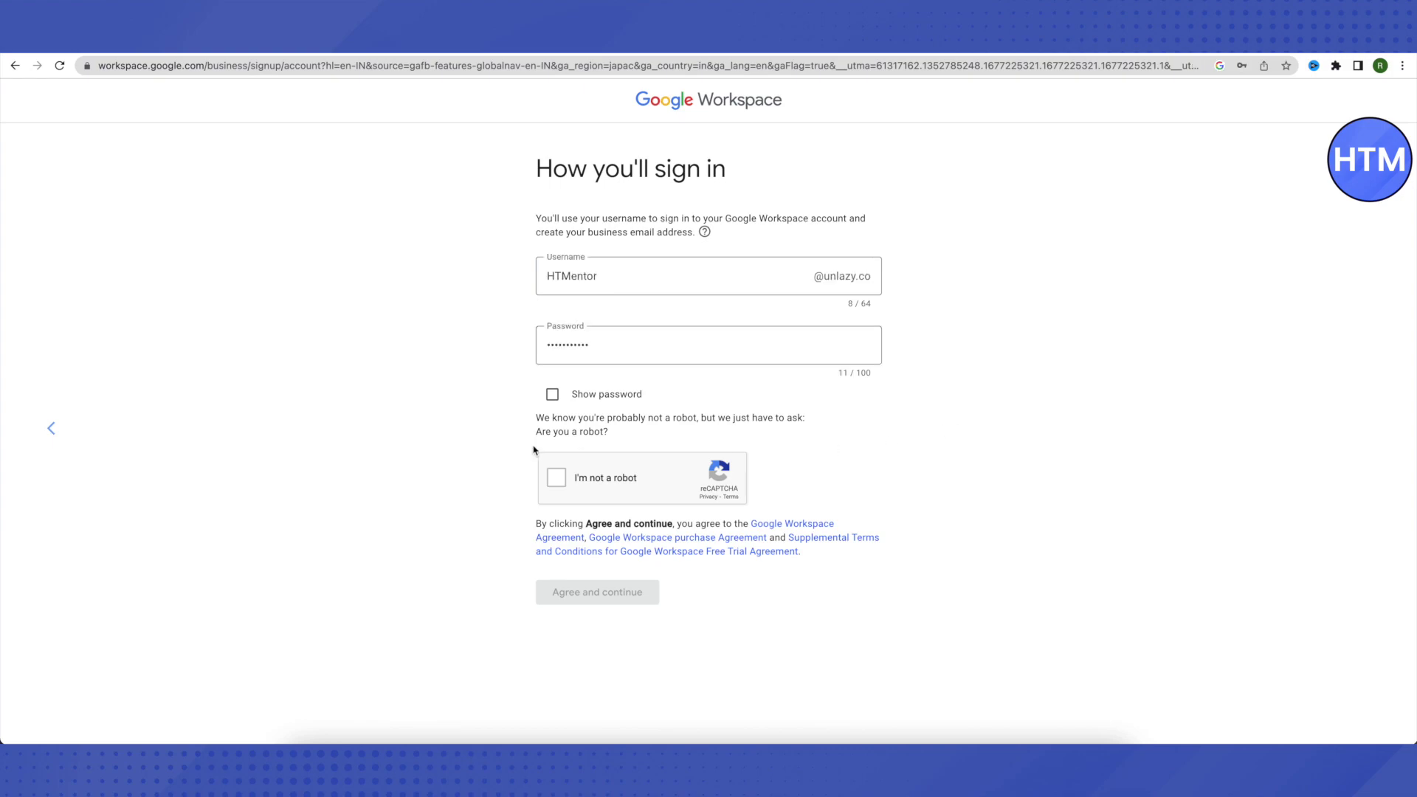
# Pass the 'I'm not a robot' check and Agree and continue to create the account
pyautogui.click(557, 479)
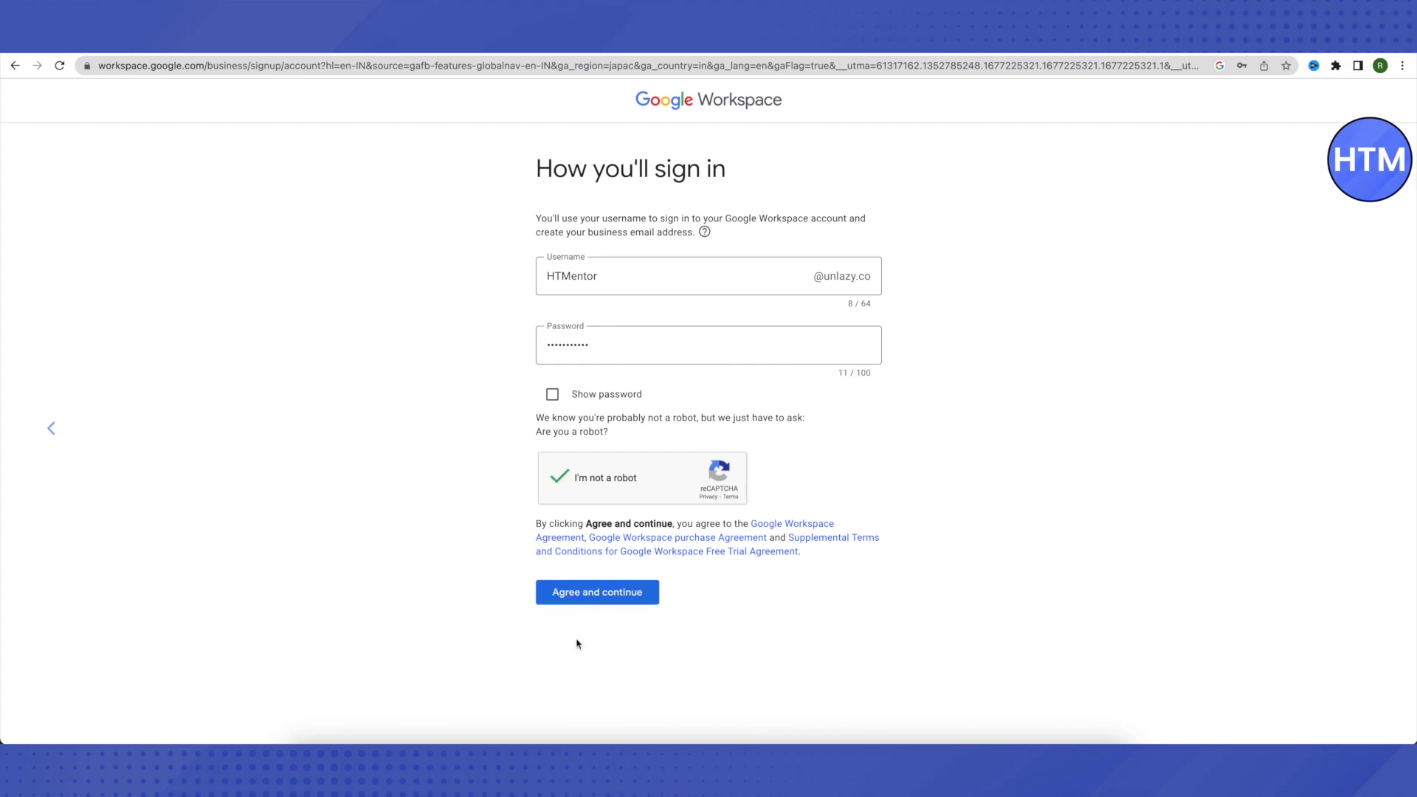
pyautogui.click(602, 605)
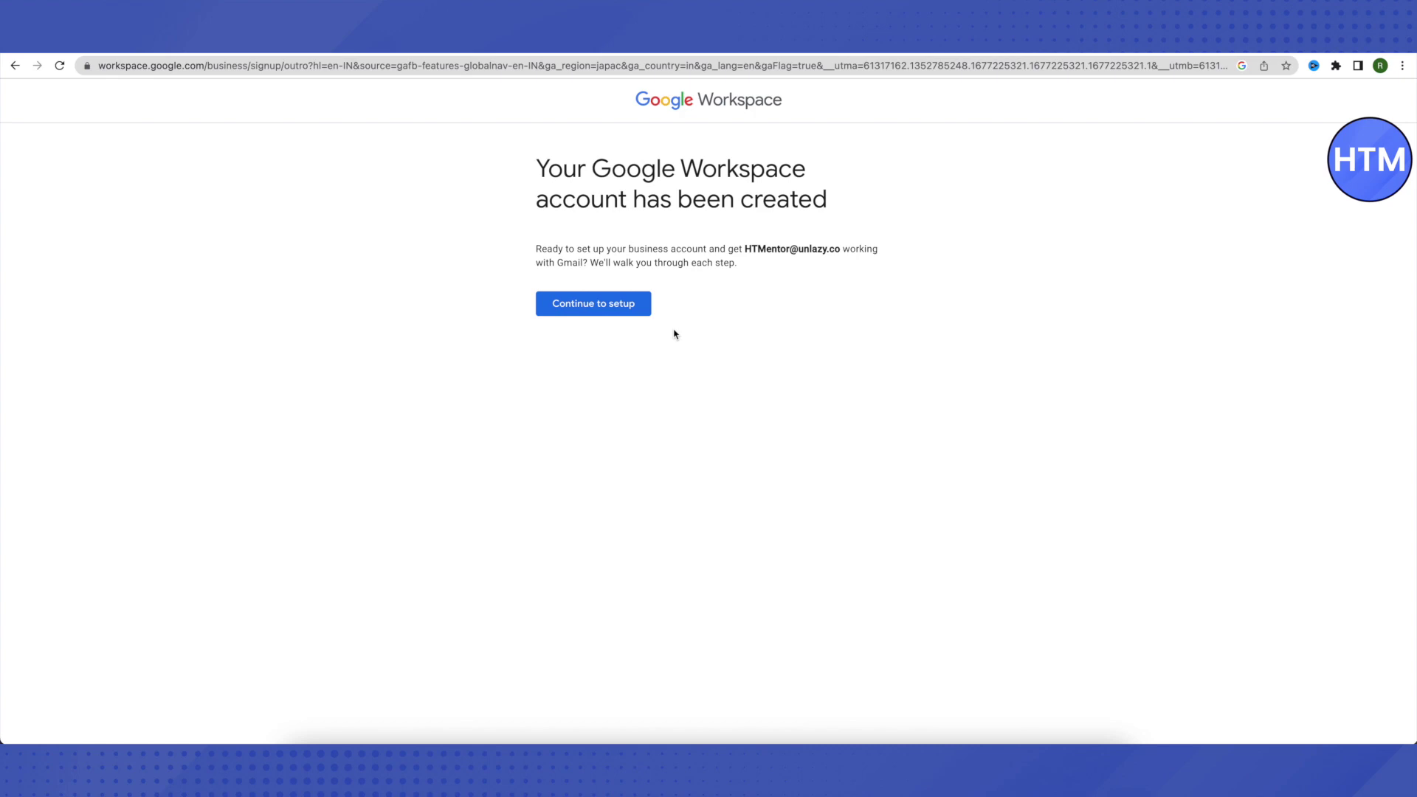
# Continue to setup and acknowledge the new-account terms with I understand
pyautogui.click(627, 309)
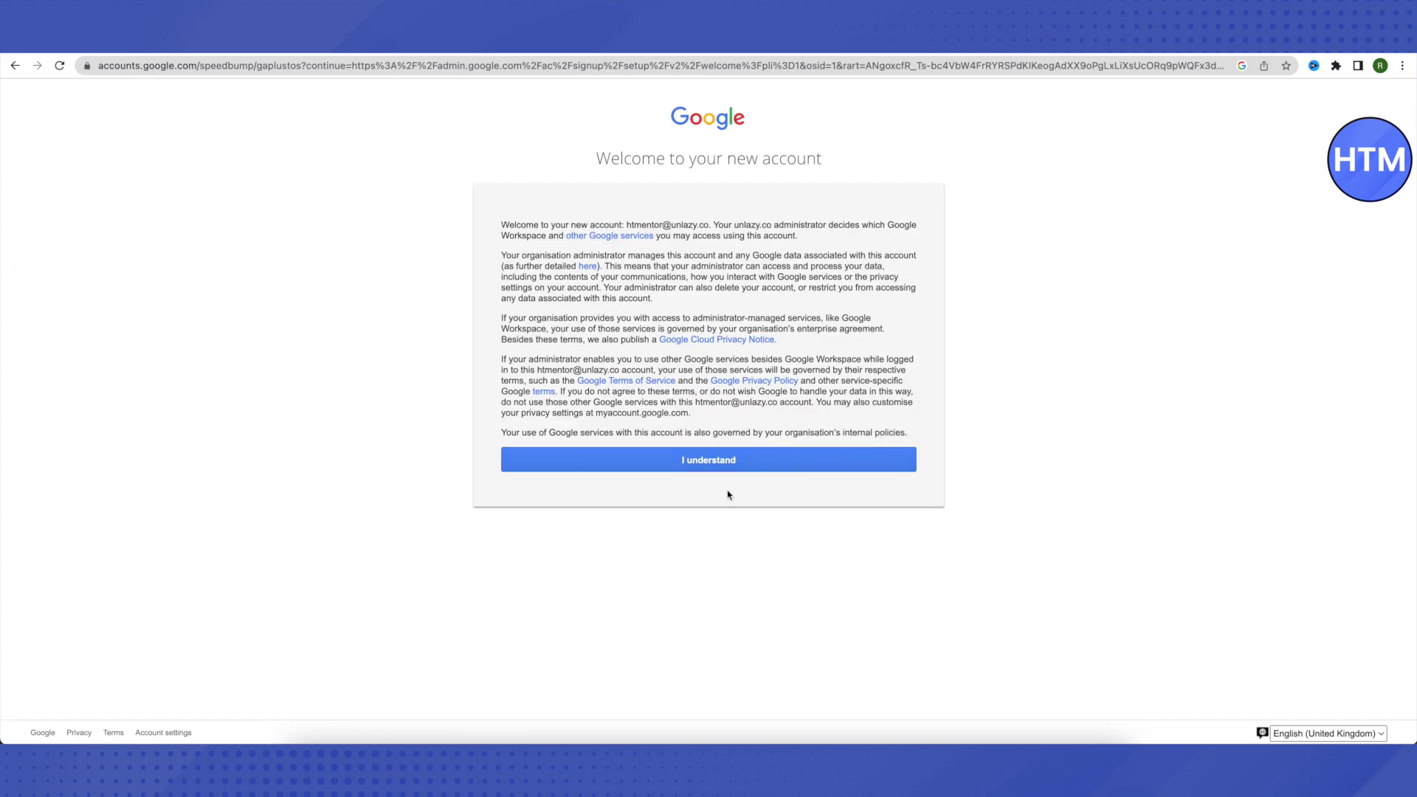
pyautogui.click(719, 462)
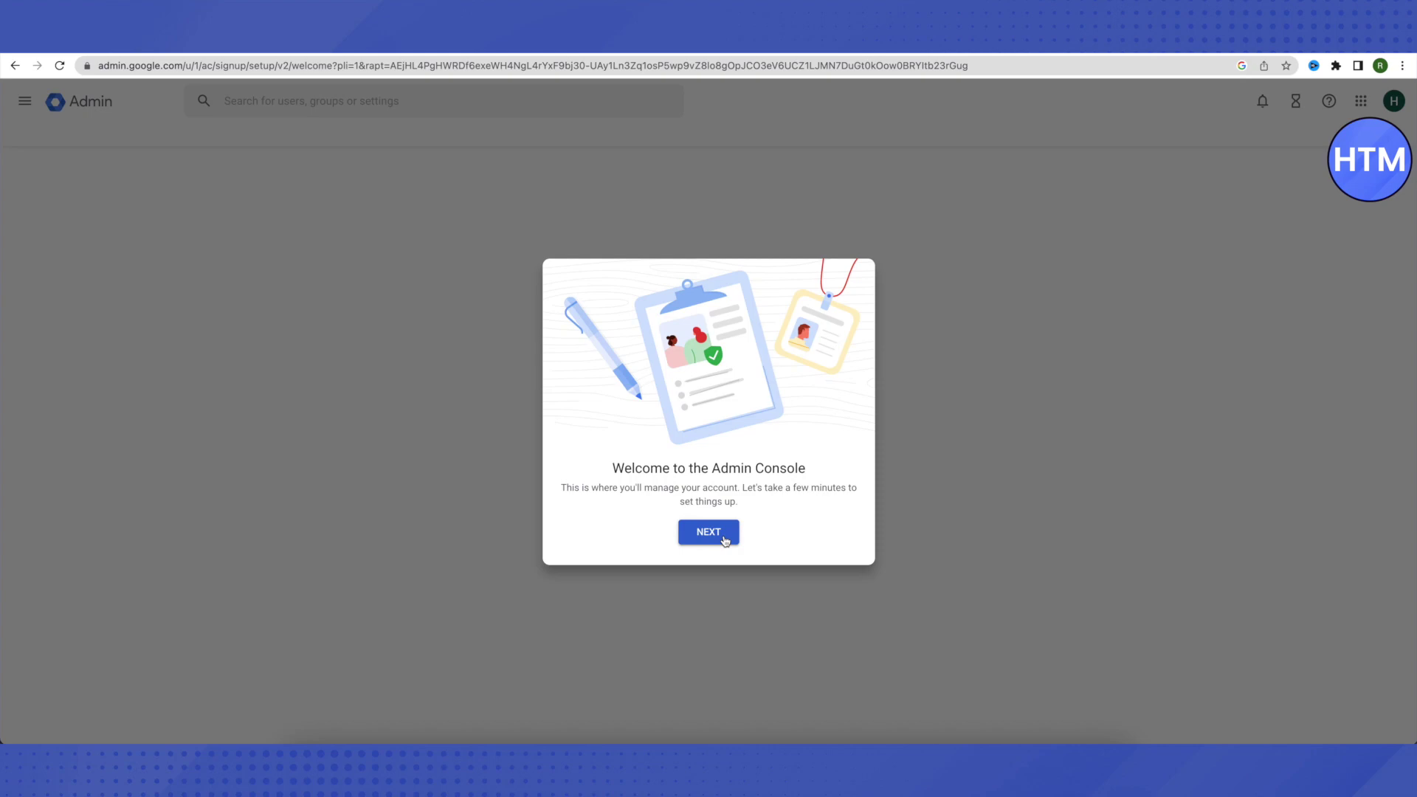
# Step past the Admin console welcome and through the setup tour cards to 4 of 4
pyautogui.click(712, 538)
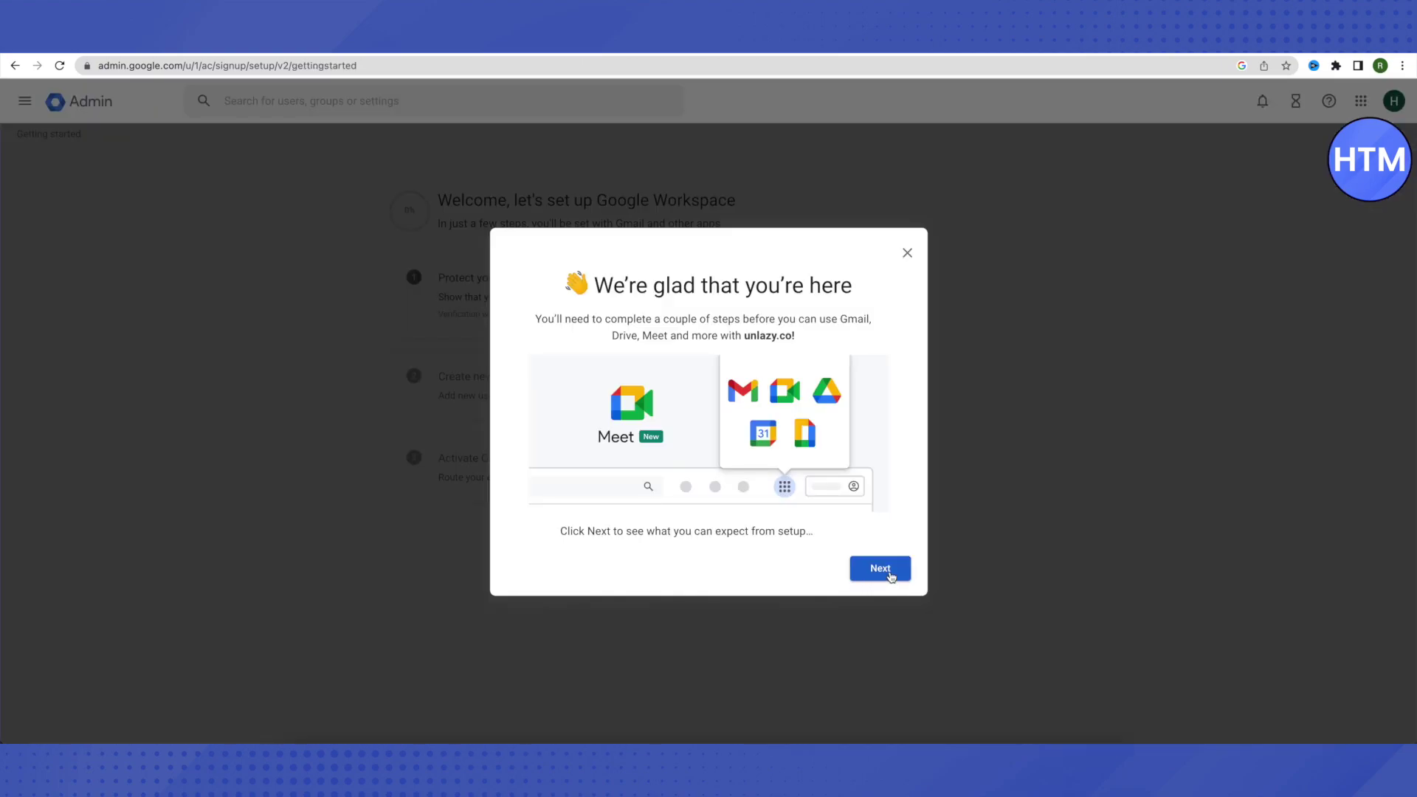
pyautogui.click(888, 574)
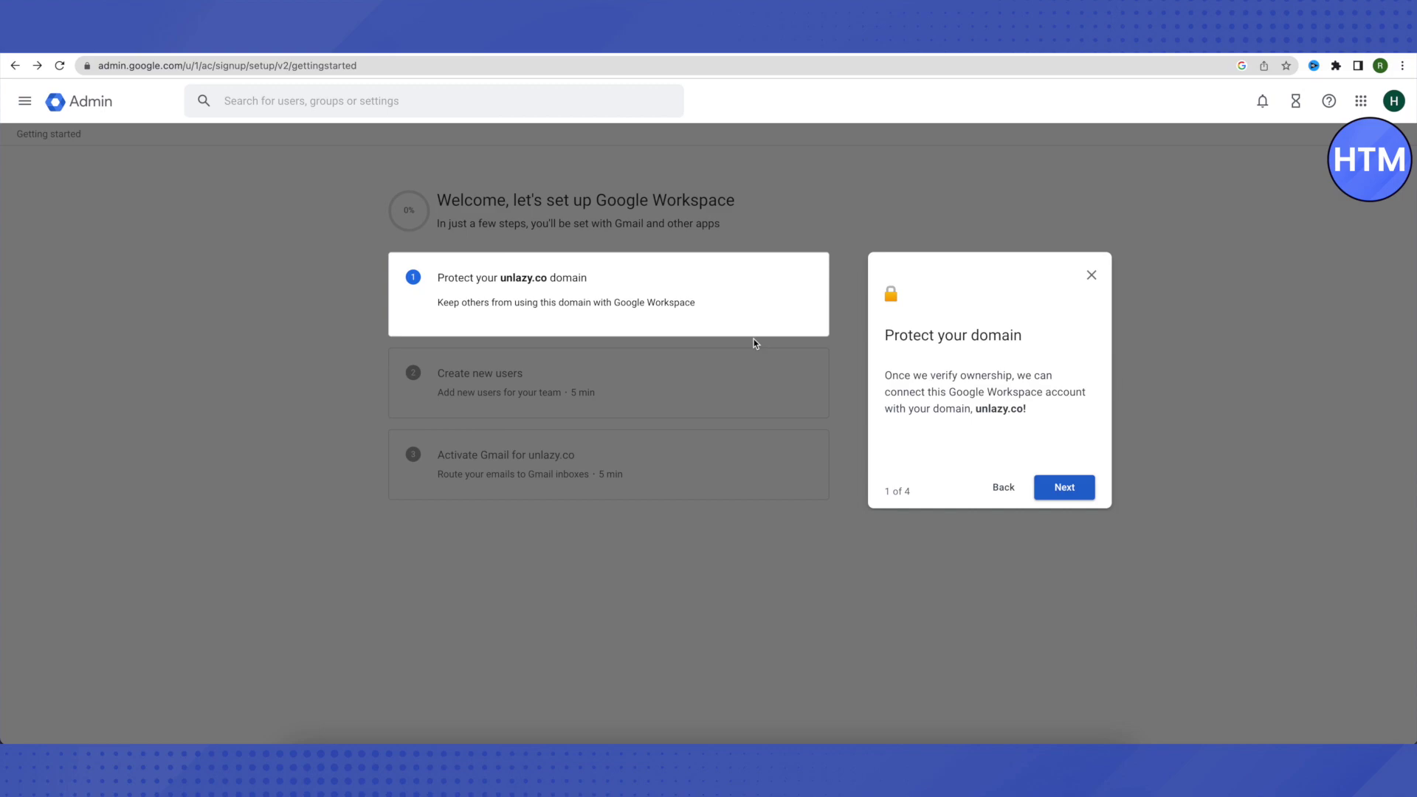
pyautogui.click(1059, 488)
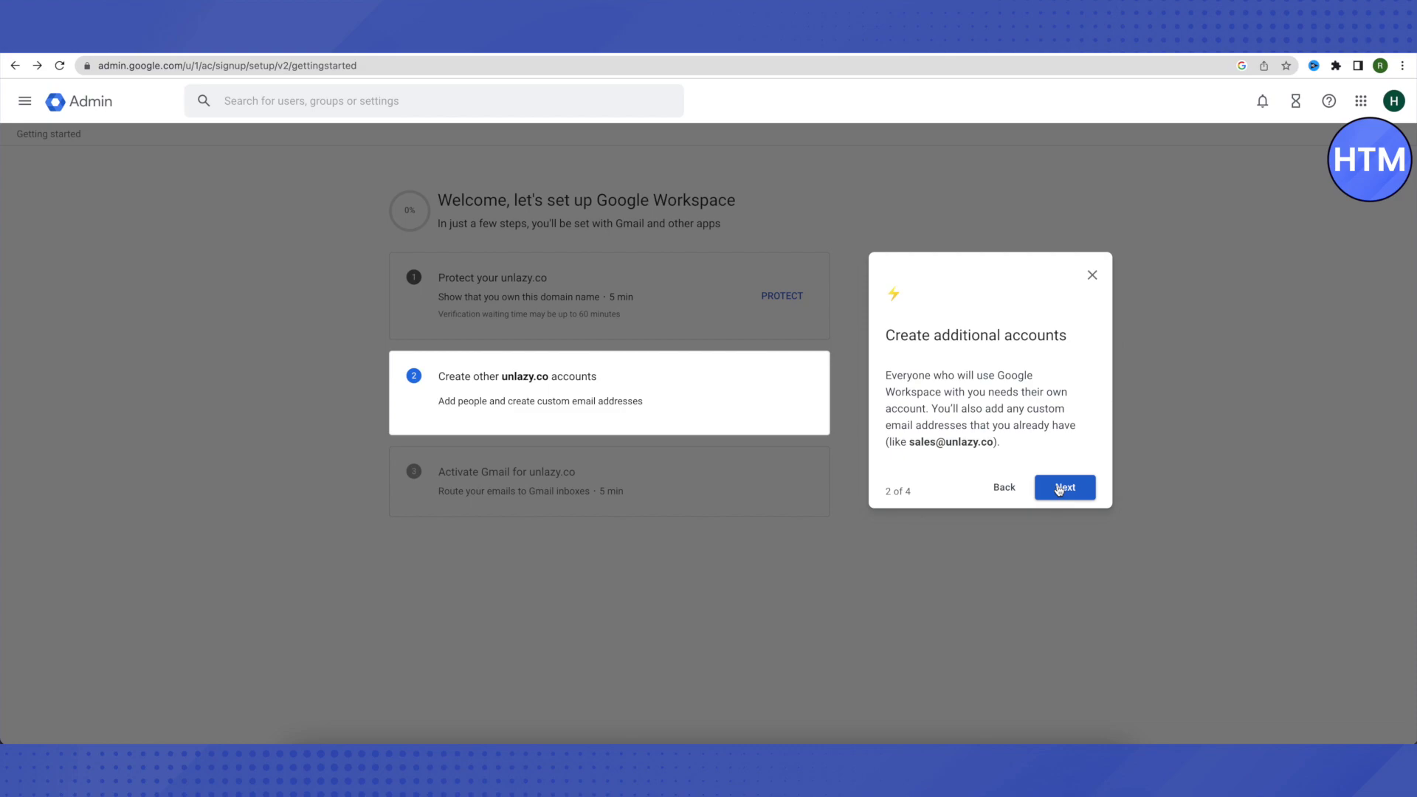
pyautogui.click(1059, 490)
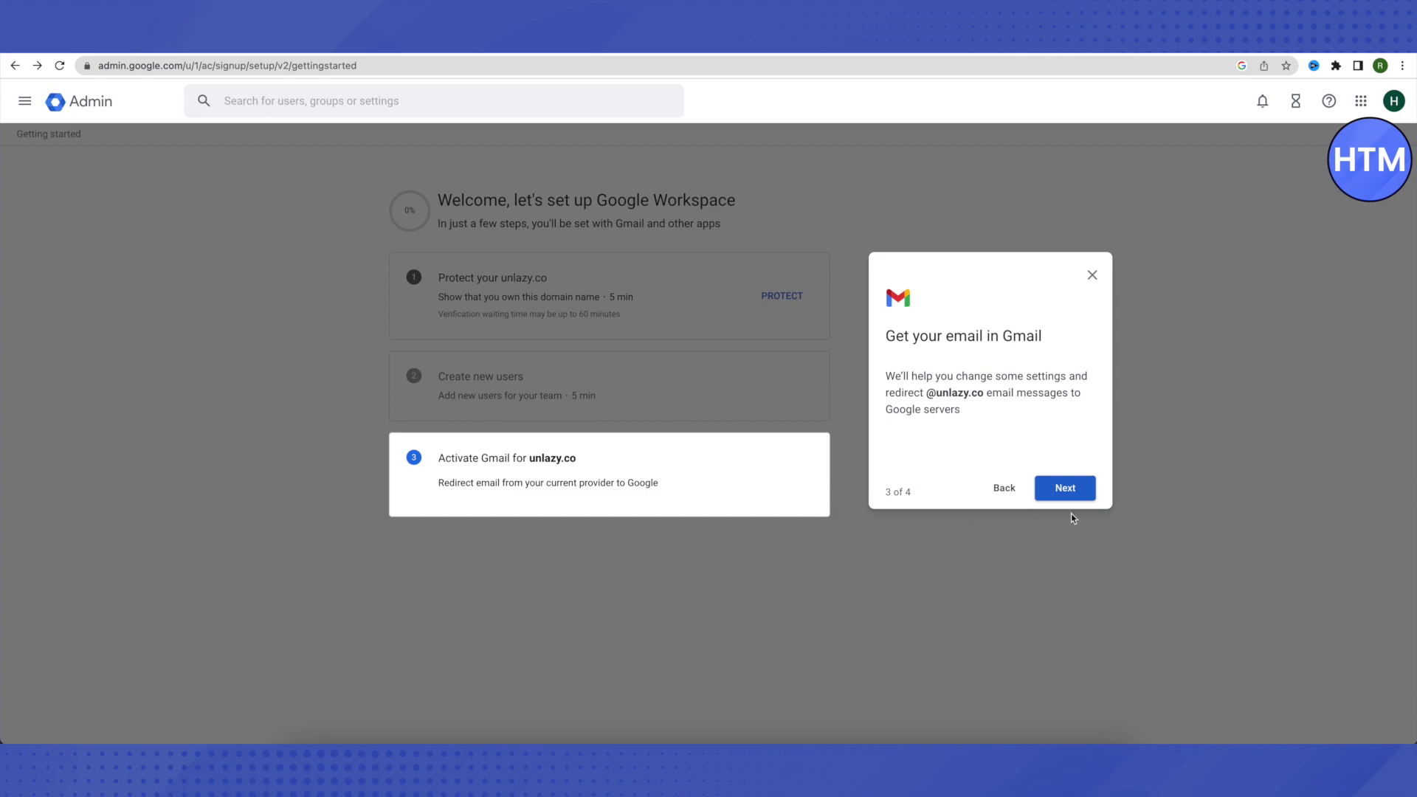
pyautogui.click(1070, 491)
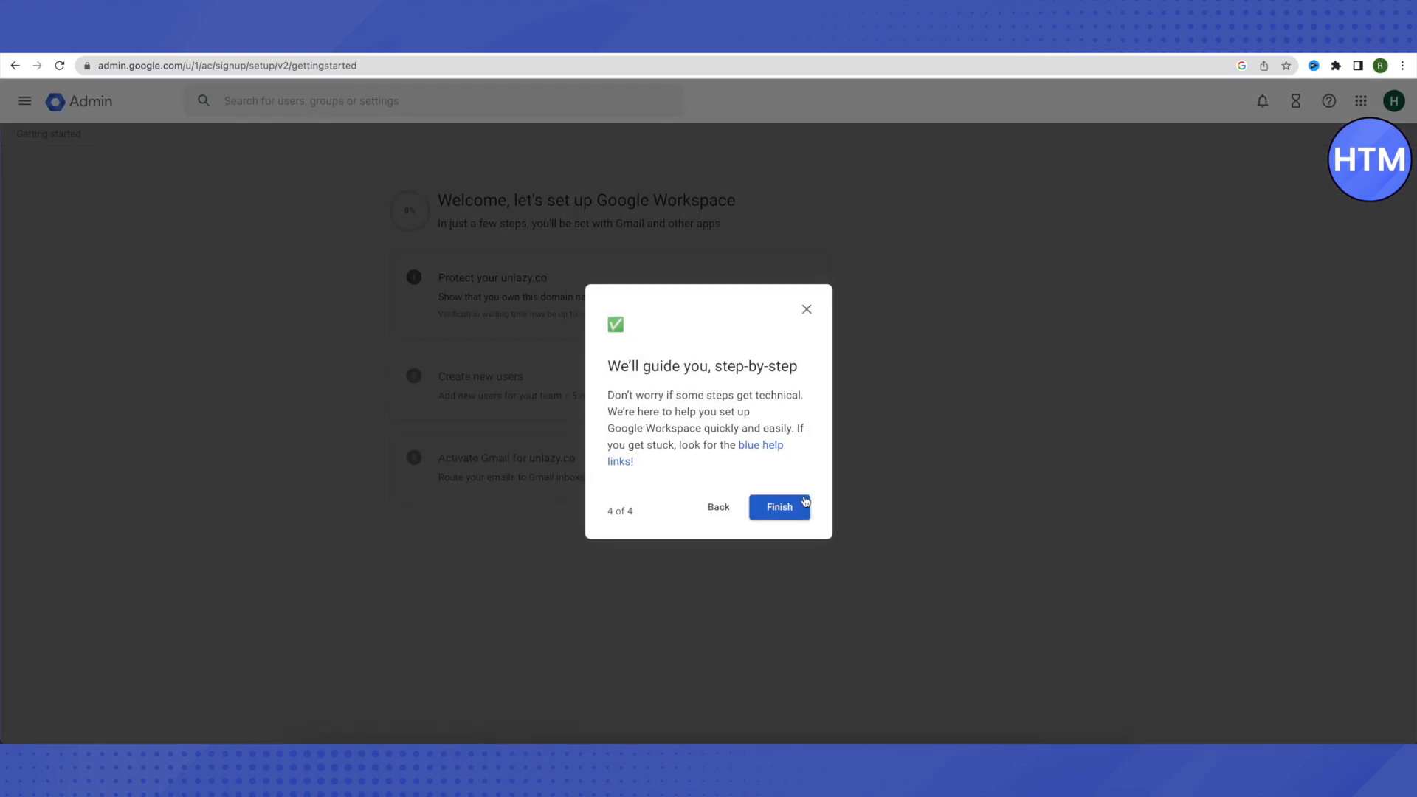
pyautogui.click(788, 509)
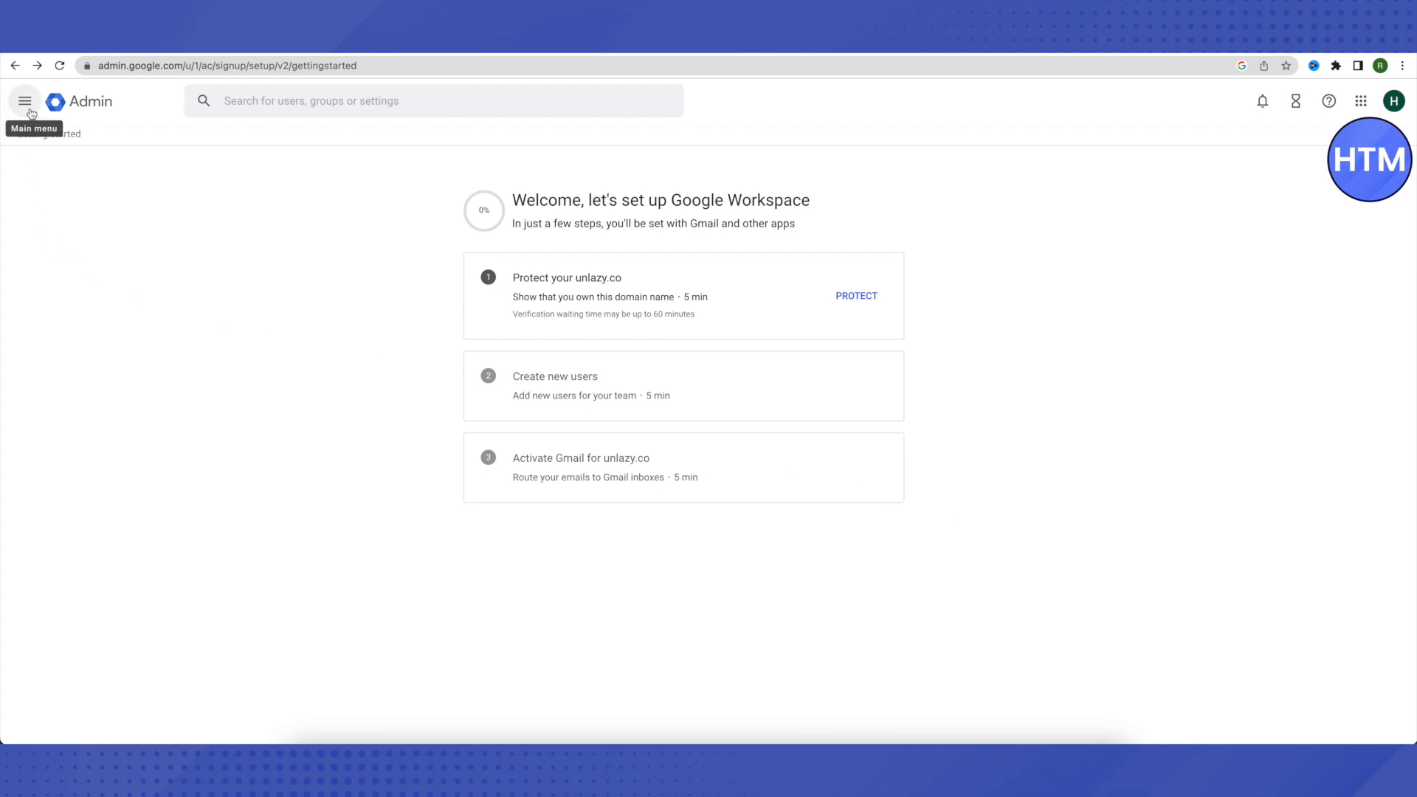
# Open the hamburger Main menu listing the Admin console sections
pyautogui.click(26, 108)
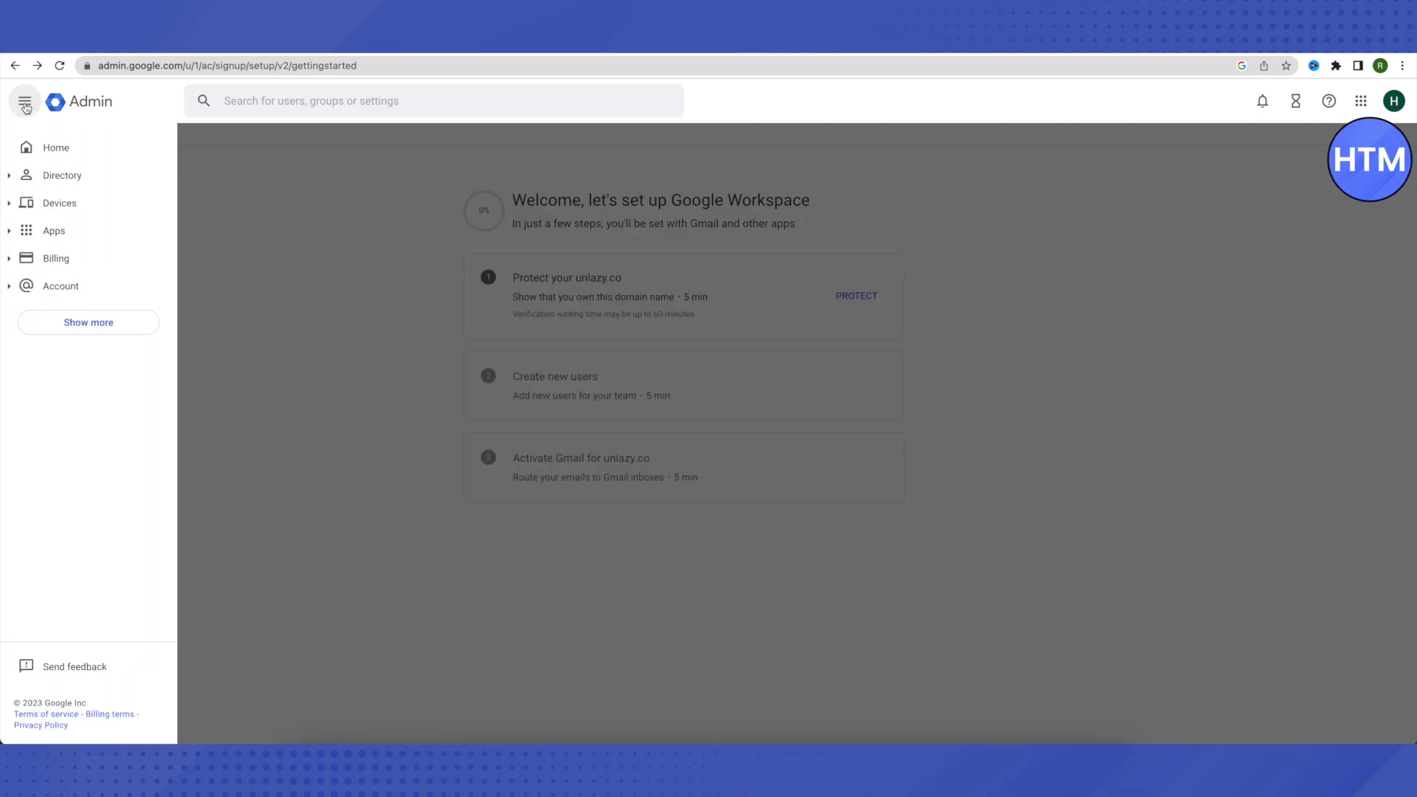
# Return to the Home dashboard and start setting up billing for the trial
pyautogui.click(54, 152)
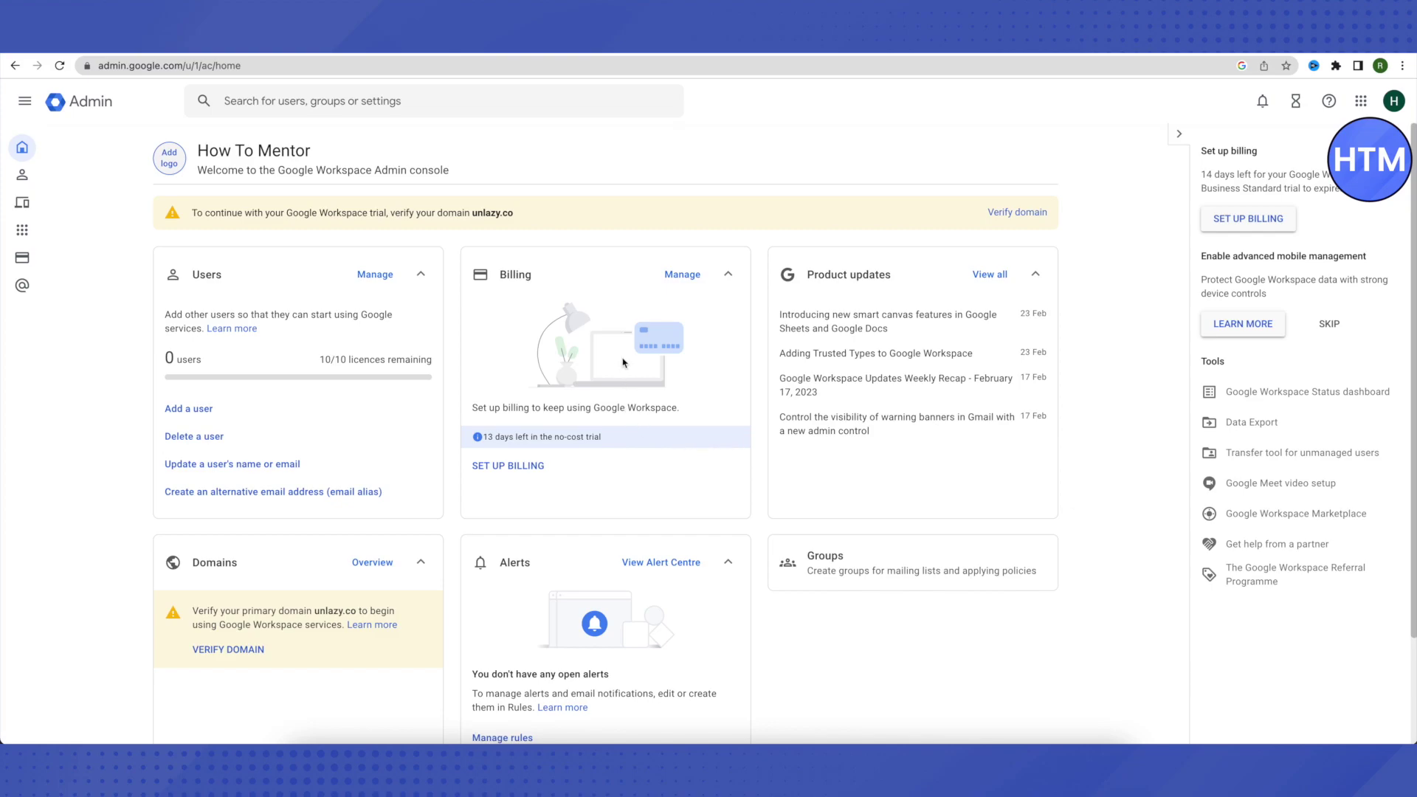
pyautogui.click(524, 474)
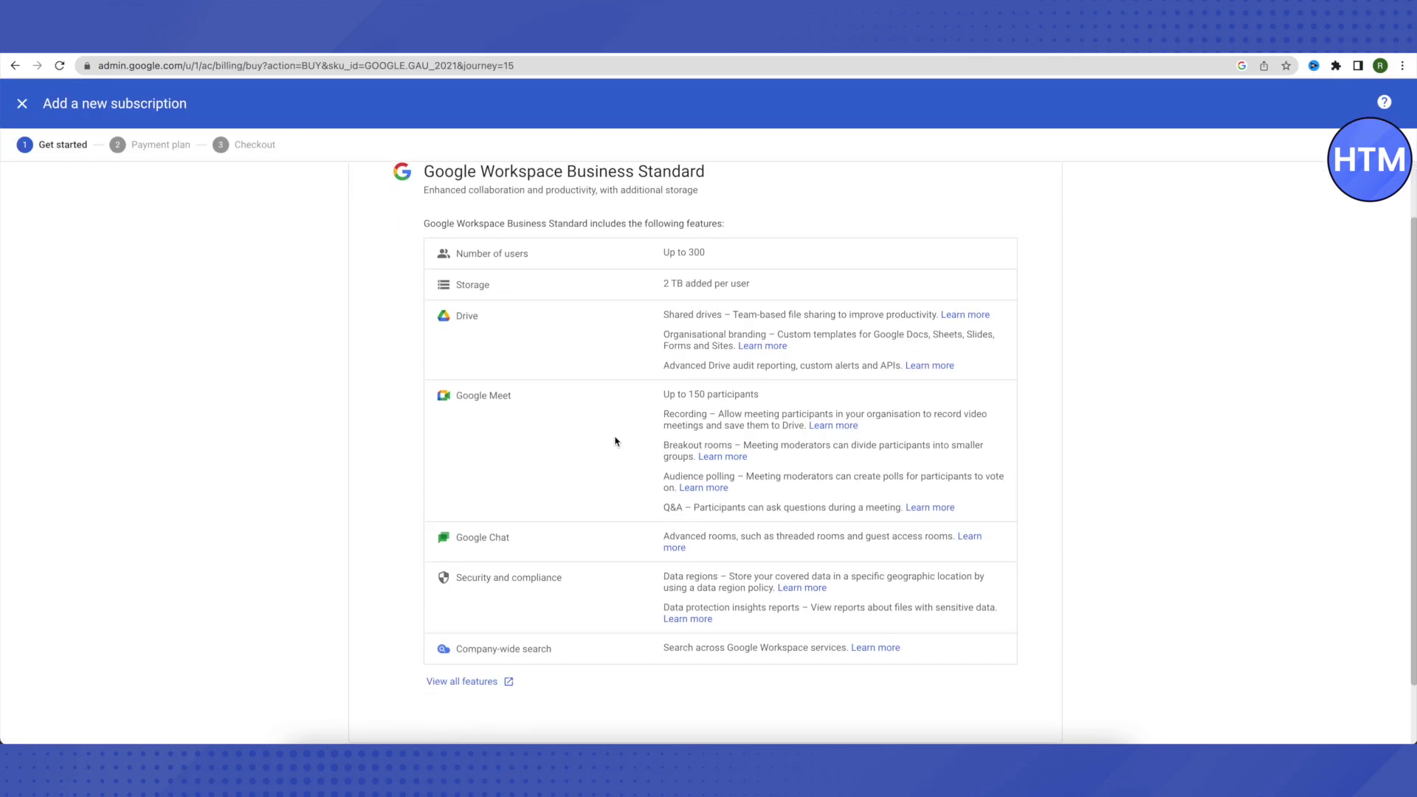
# Review the Business Standard features and the ₹672.00 INR/month flexible plan, then close setup
pyautogui.scroll(-1, 615, 441)
pyautogui.scroll(1, 614, 441)
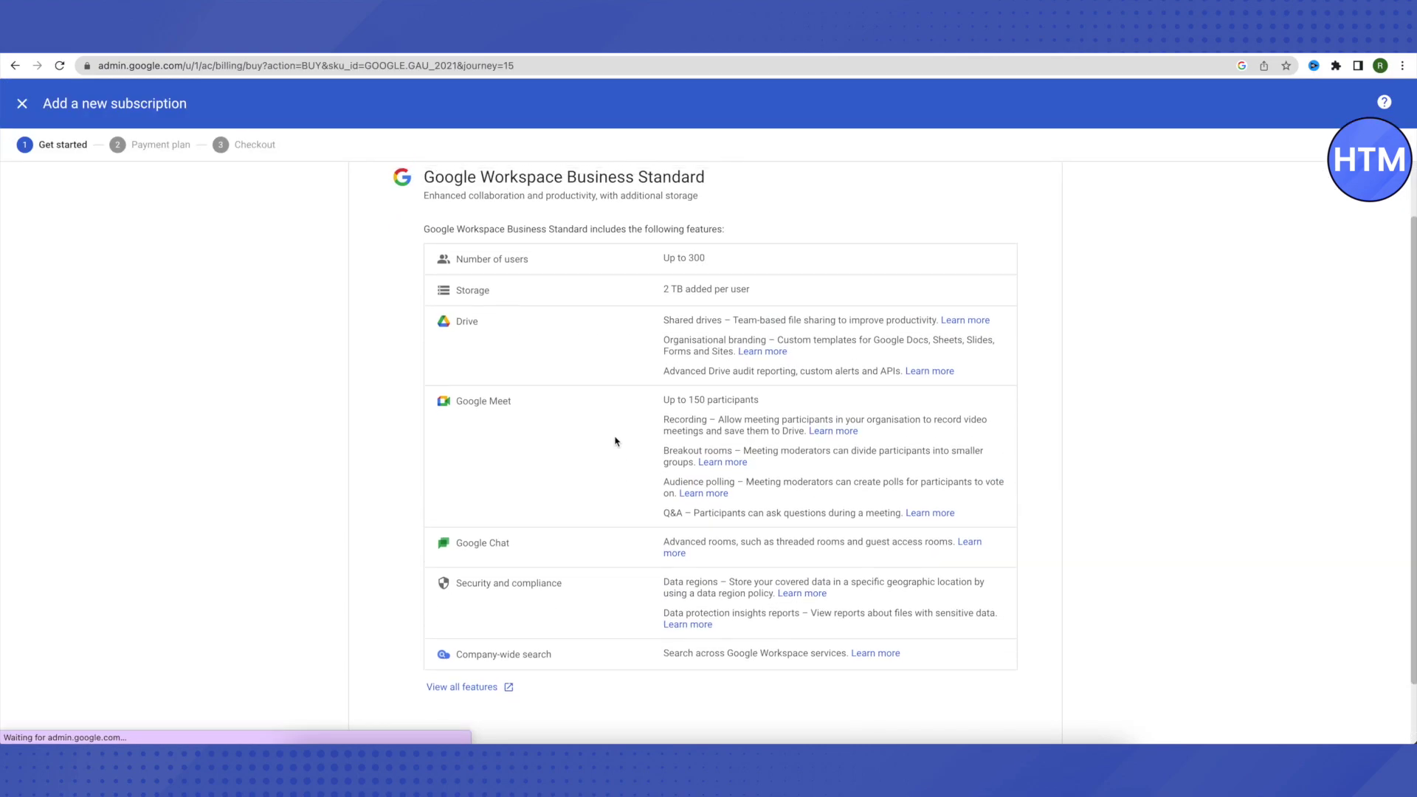
pyautogui.scroll(1, 614, 441)
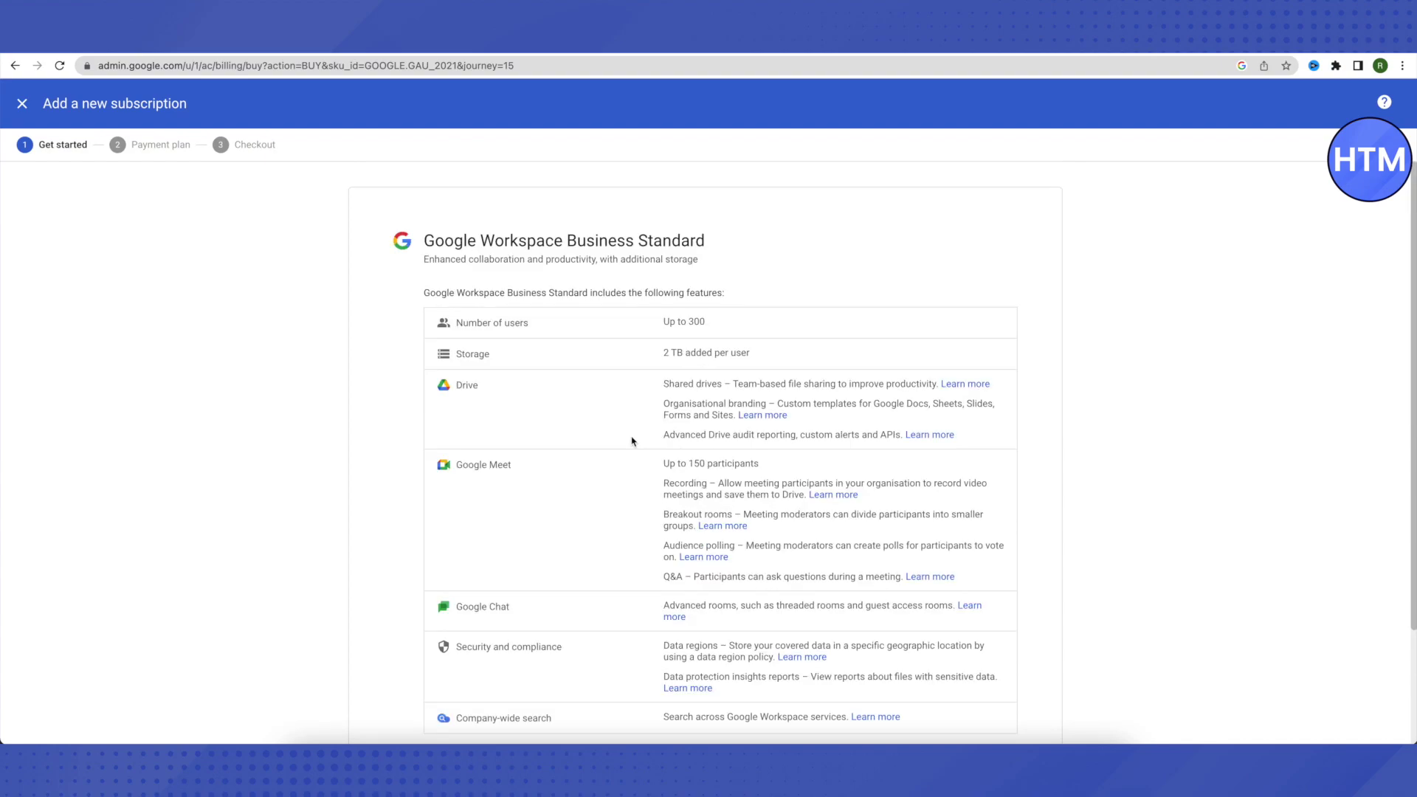
pyautogui.scroll(-2, 631, 441)
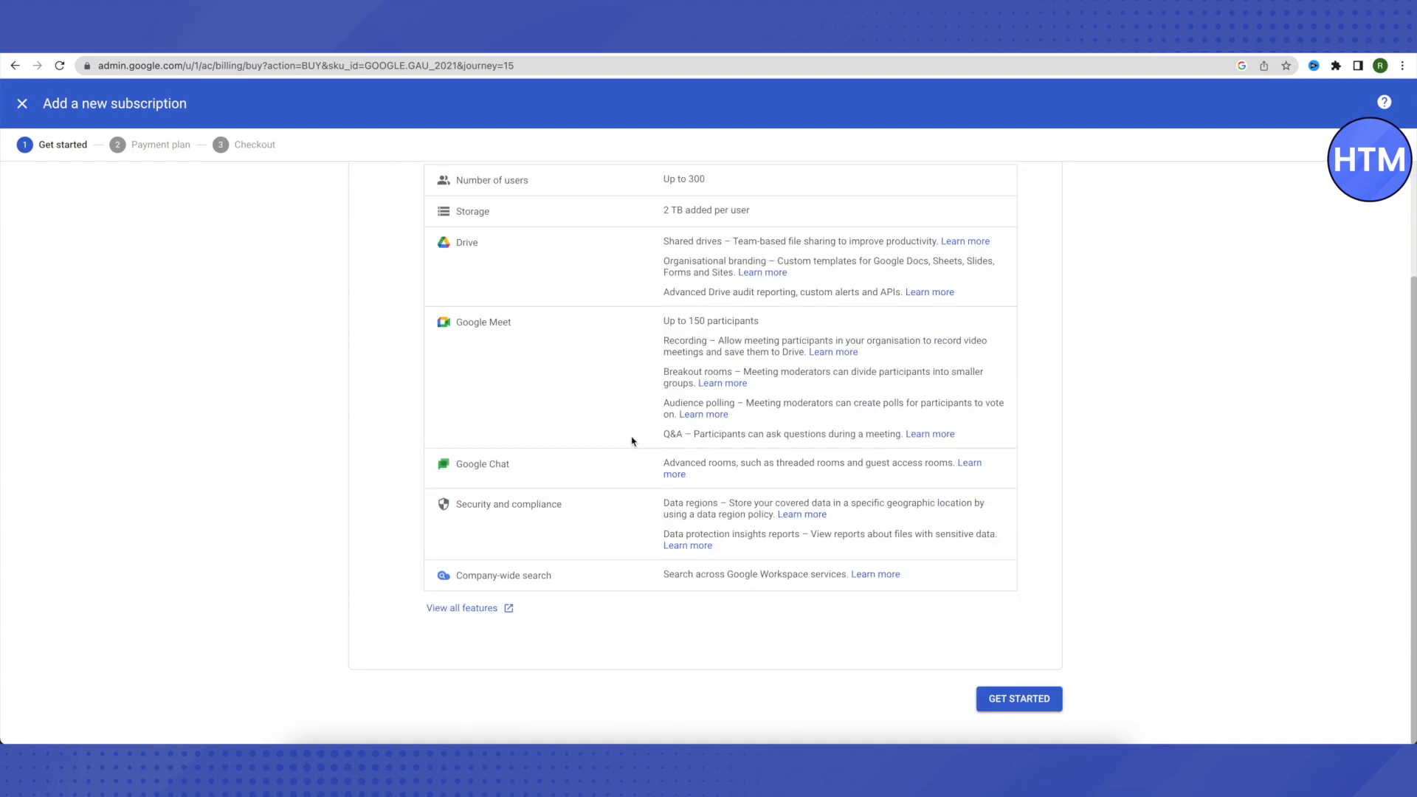
pyautogui.click(1009, 708)
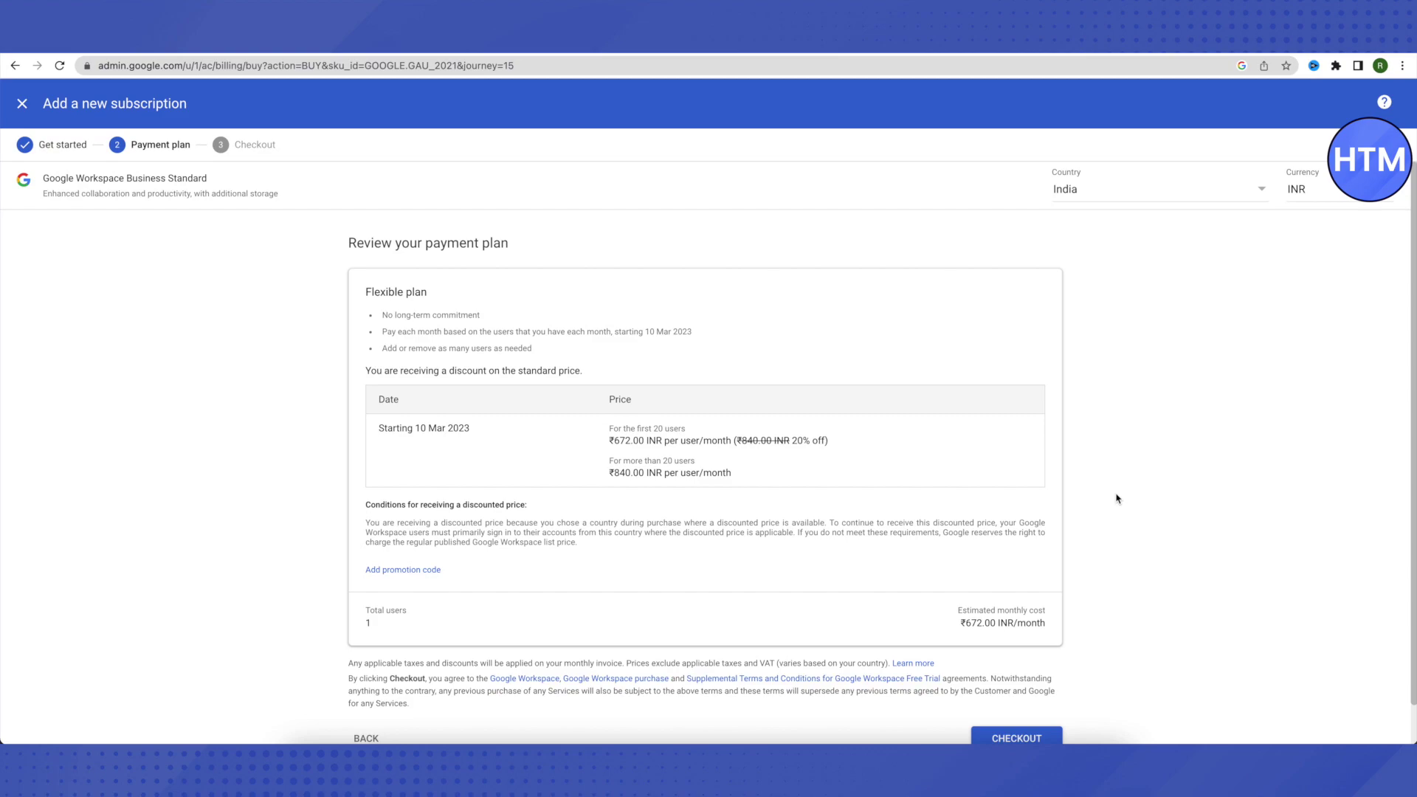
pyautogui.scroll(-1, 1116, 498)
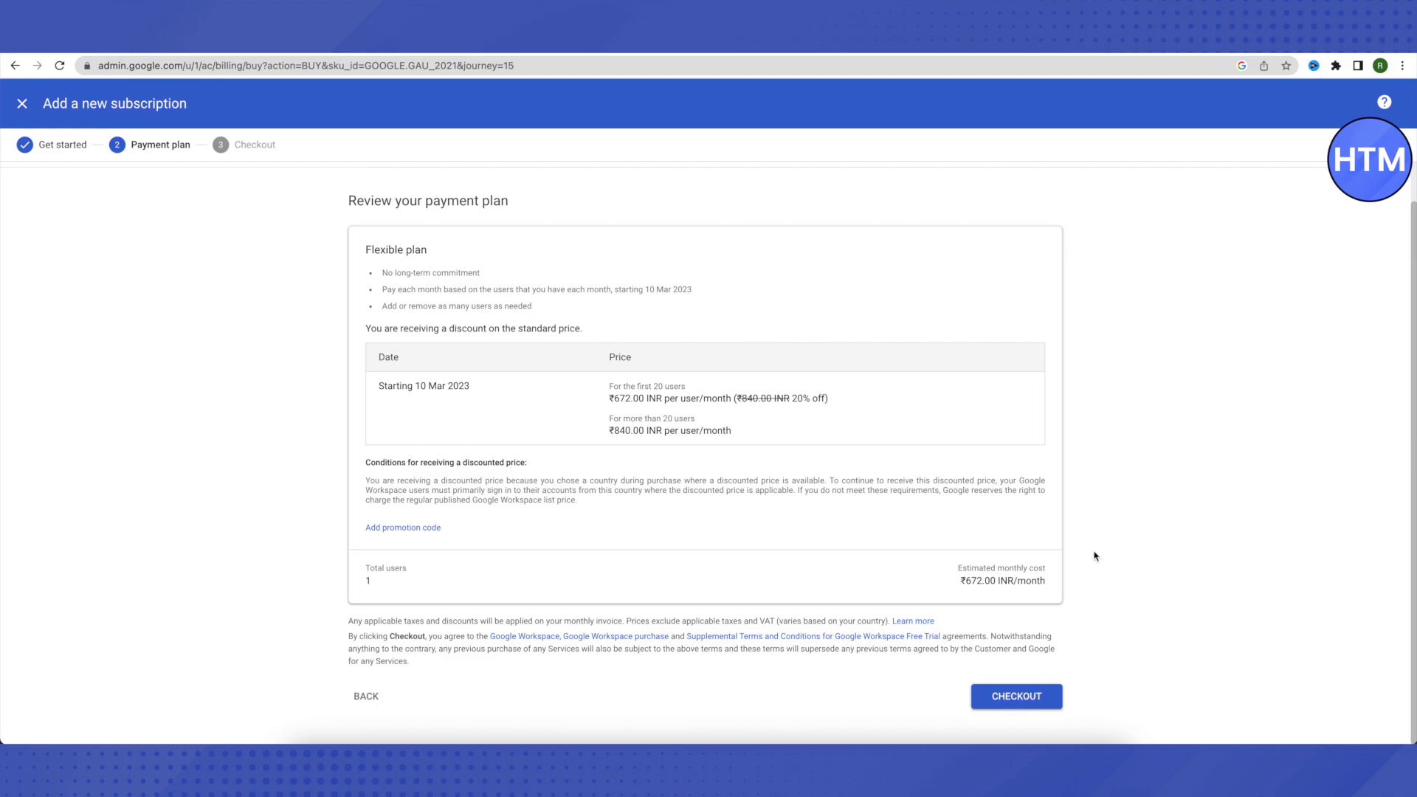
pyautogui.scroll(1, 1095, 555)
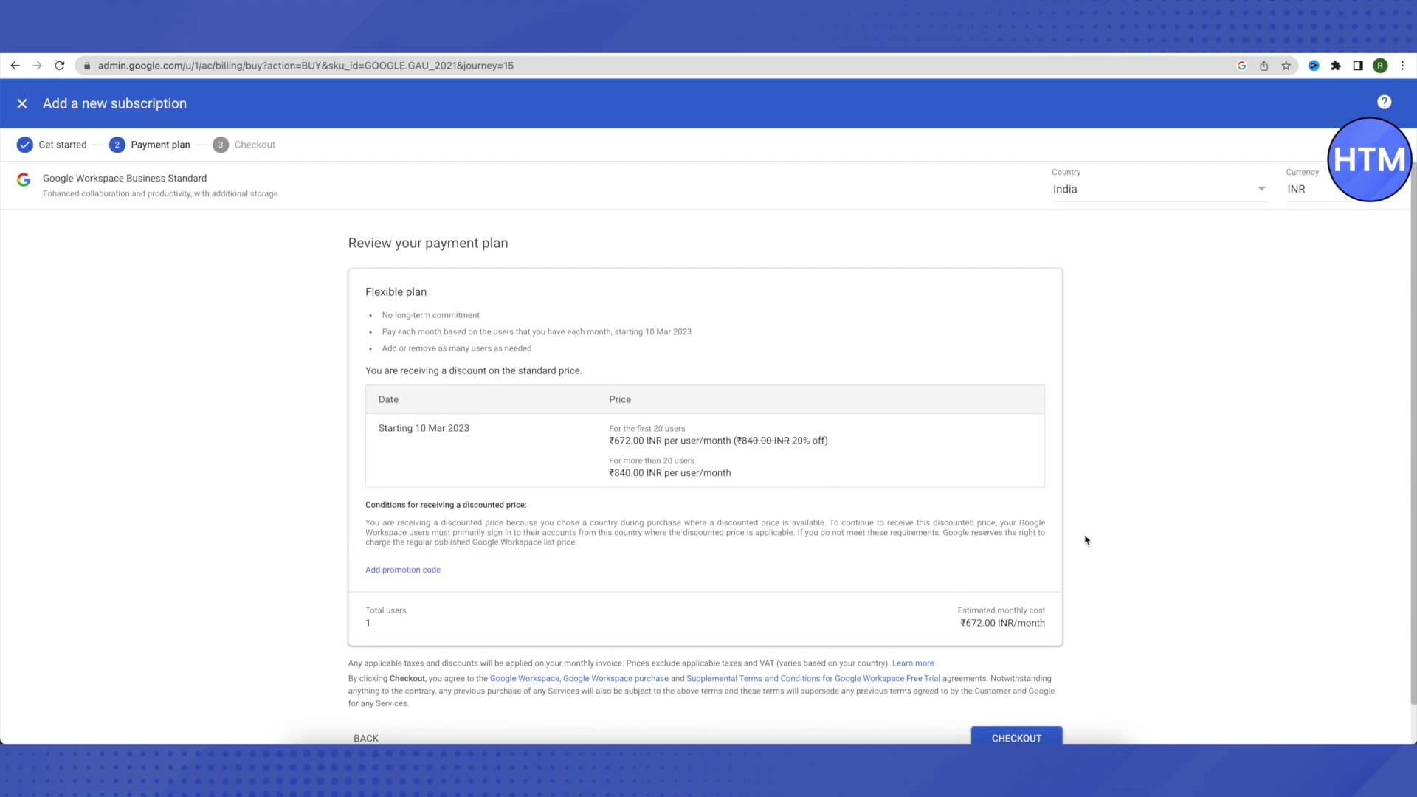
pyautogui.click(22, 106)
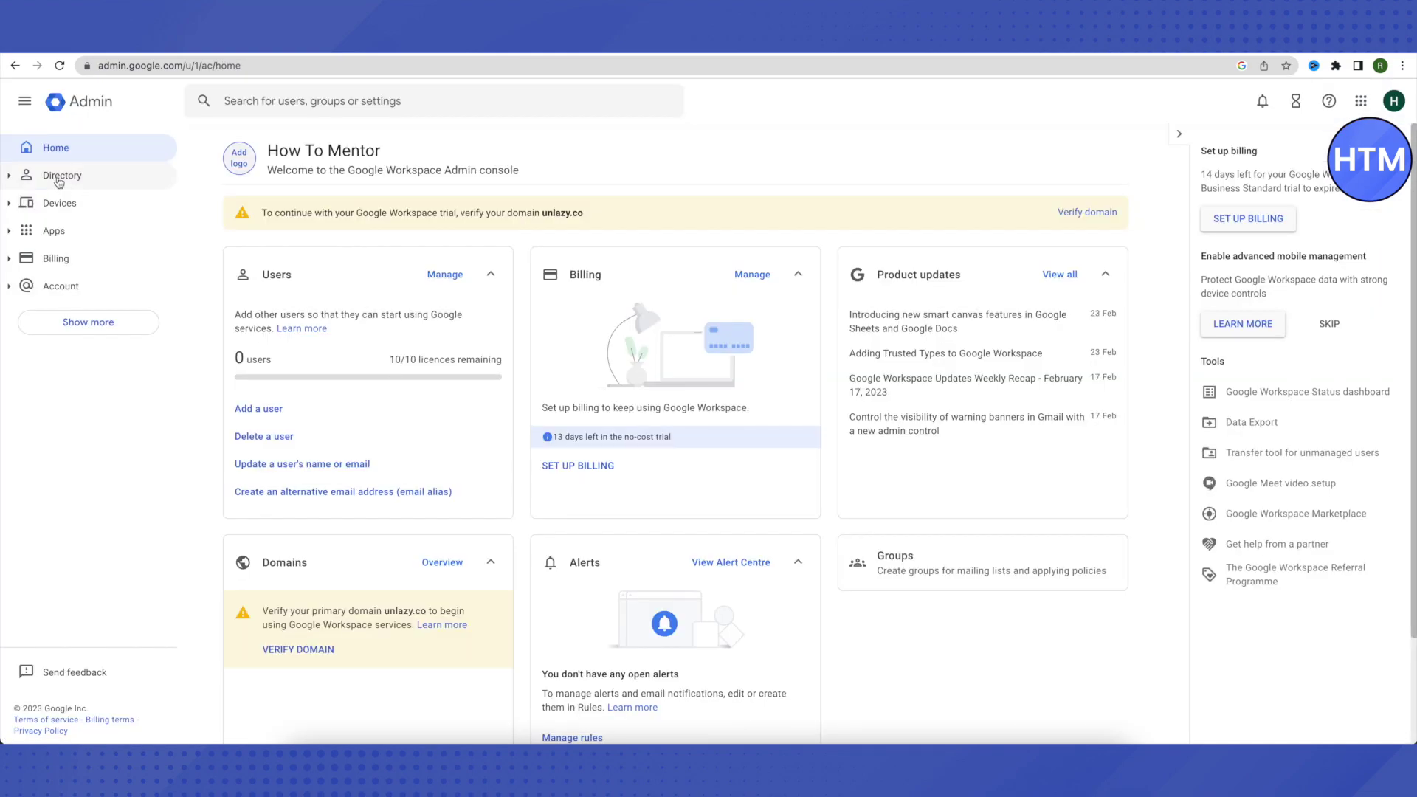
# Open Directory > Users to view the single active account
pyautogui.click(59, 179)
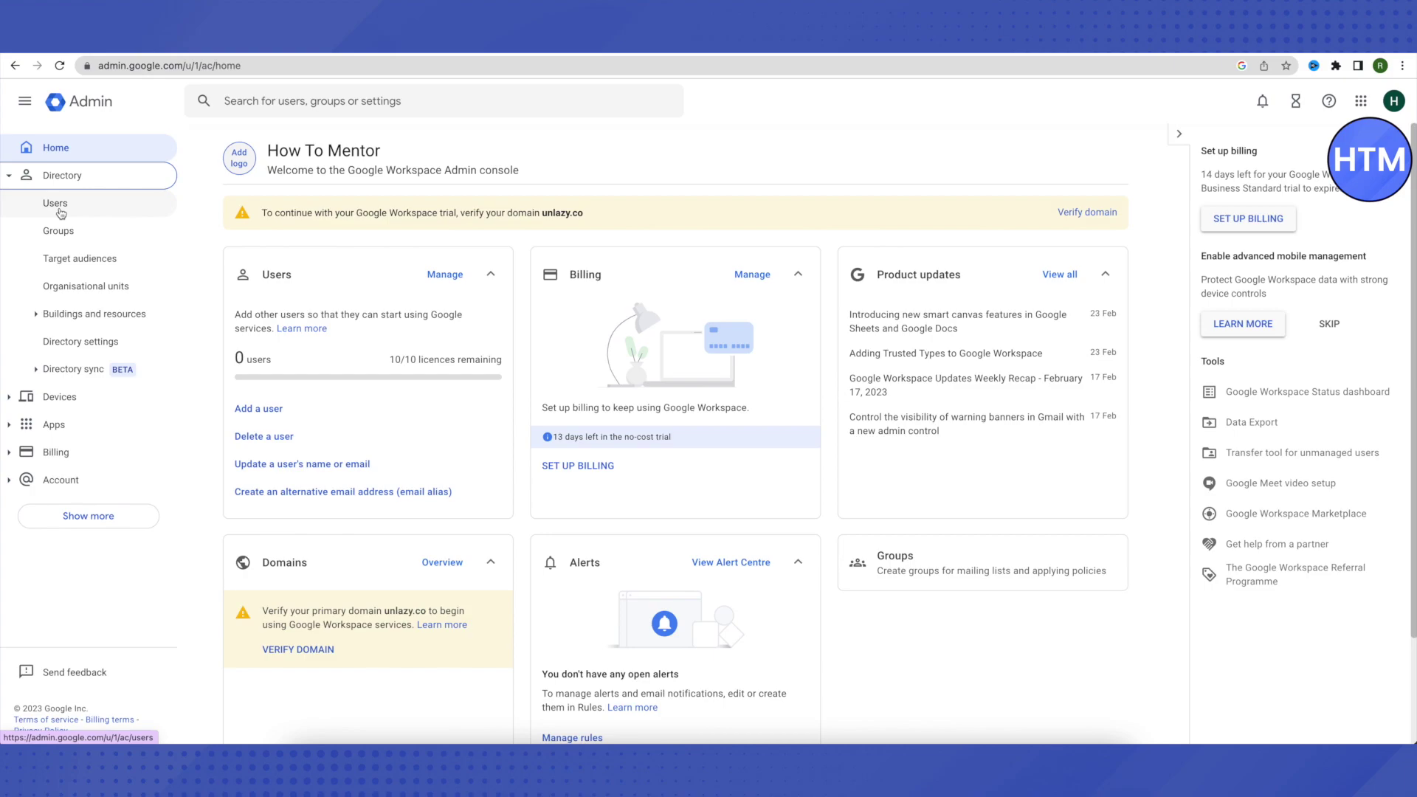
pyautogui.click(61, 213)
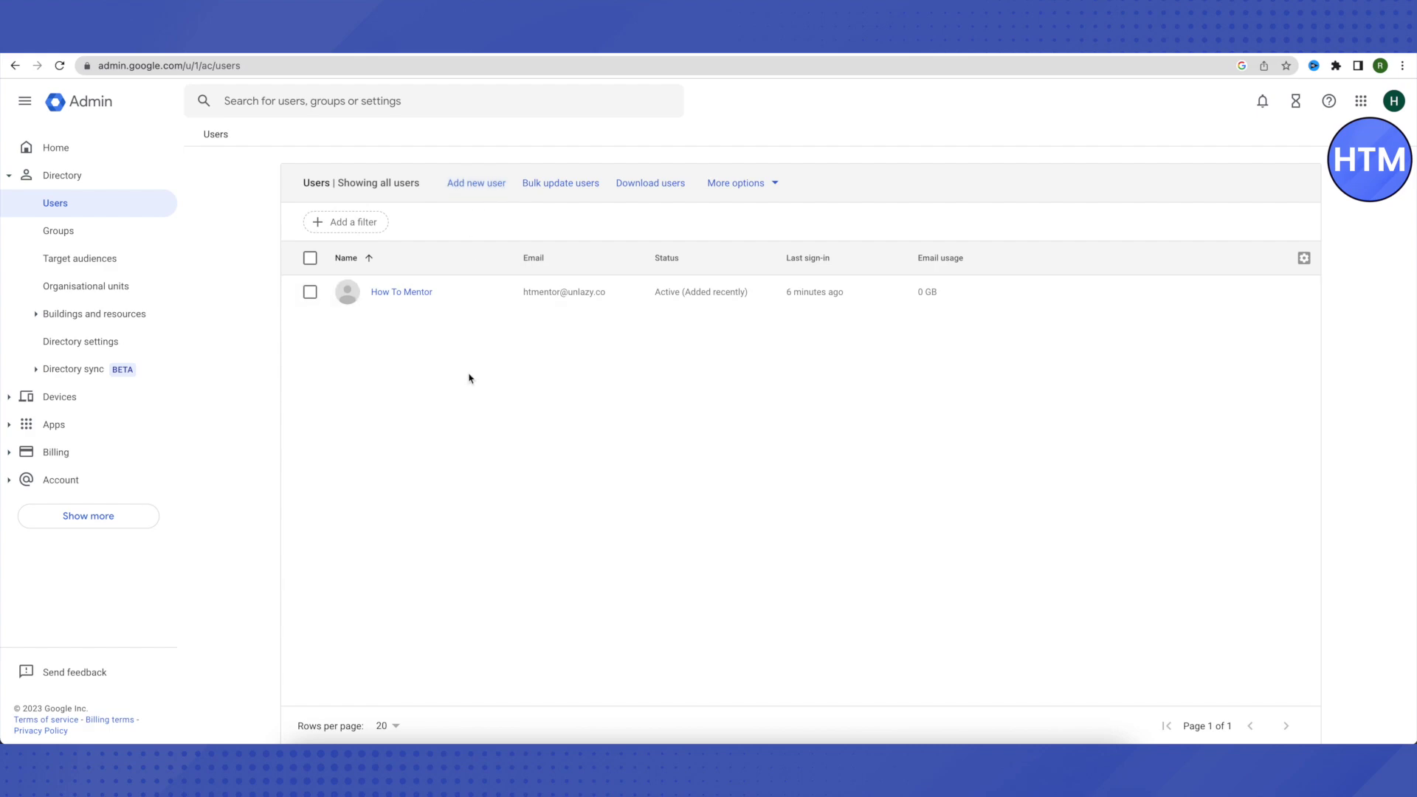
# Open the Apps overview and browse the list of 13 Google Workspace services
pyautogui.click(52, 427)
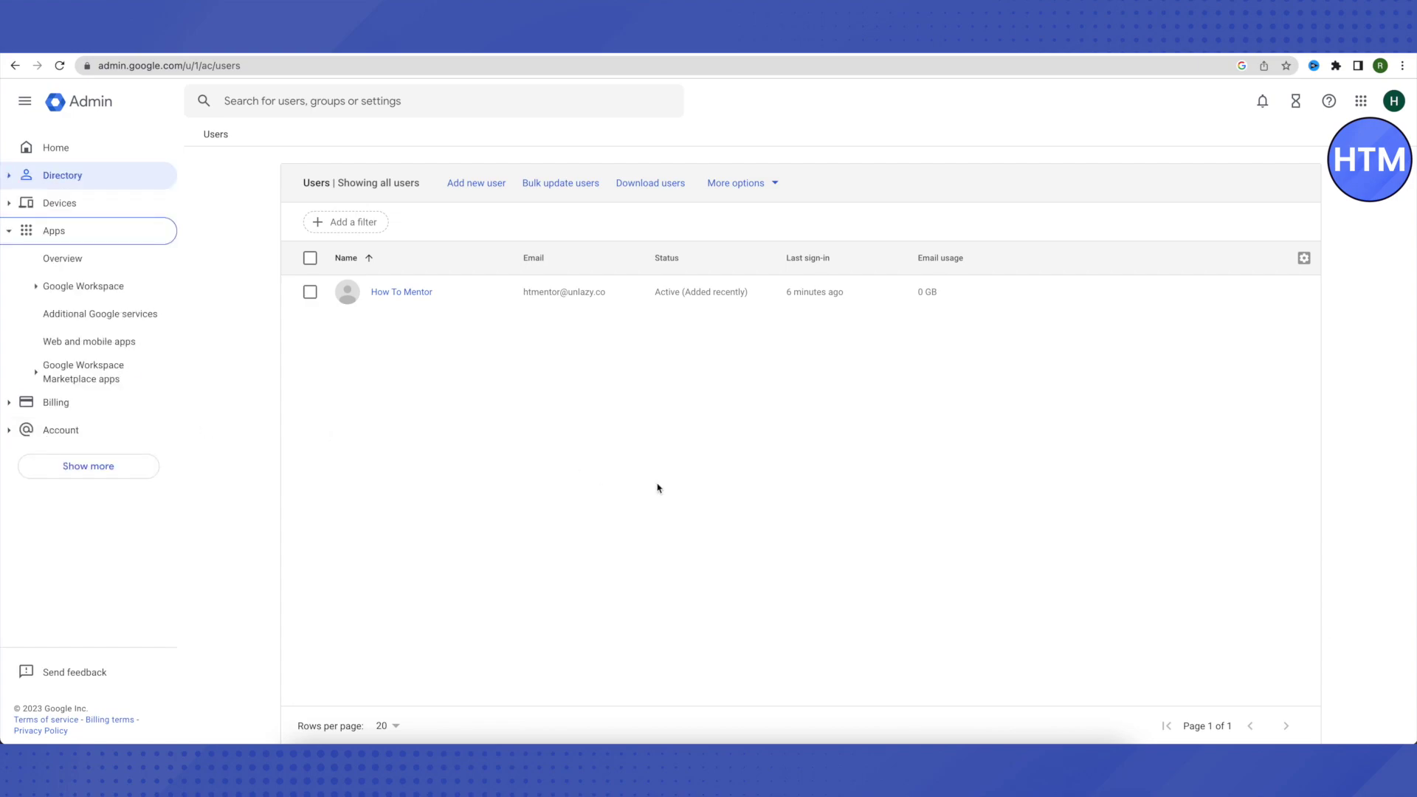
pyautogui.click(38, 288)
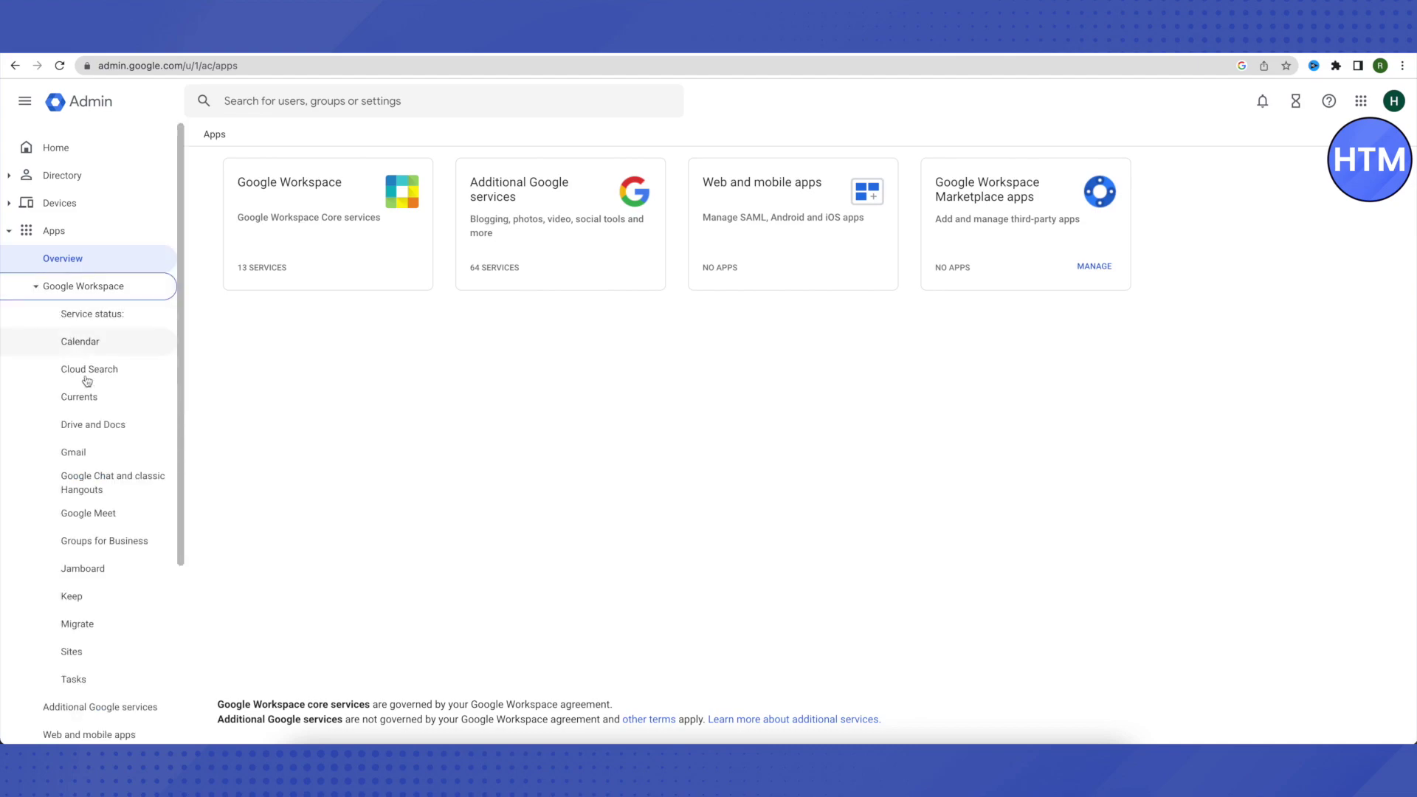
pyautogui.scroll(-2, 103, 421)
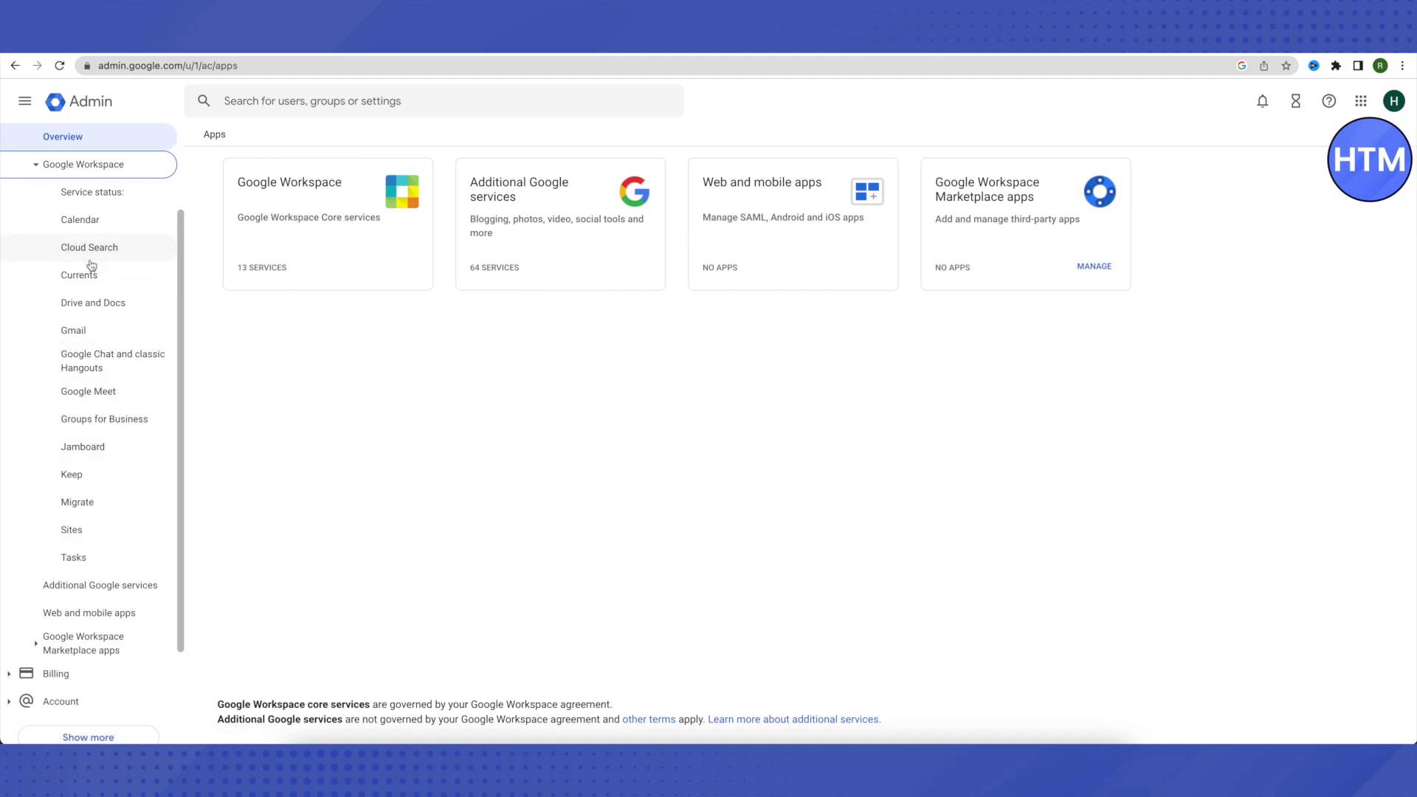
pyautogui.scroll(-3, 83, 362)
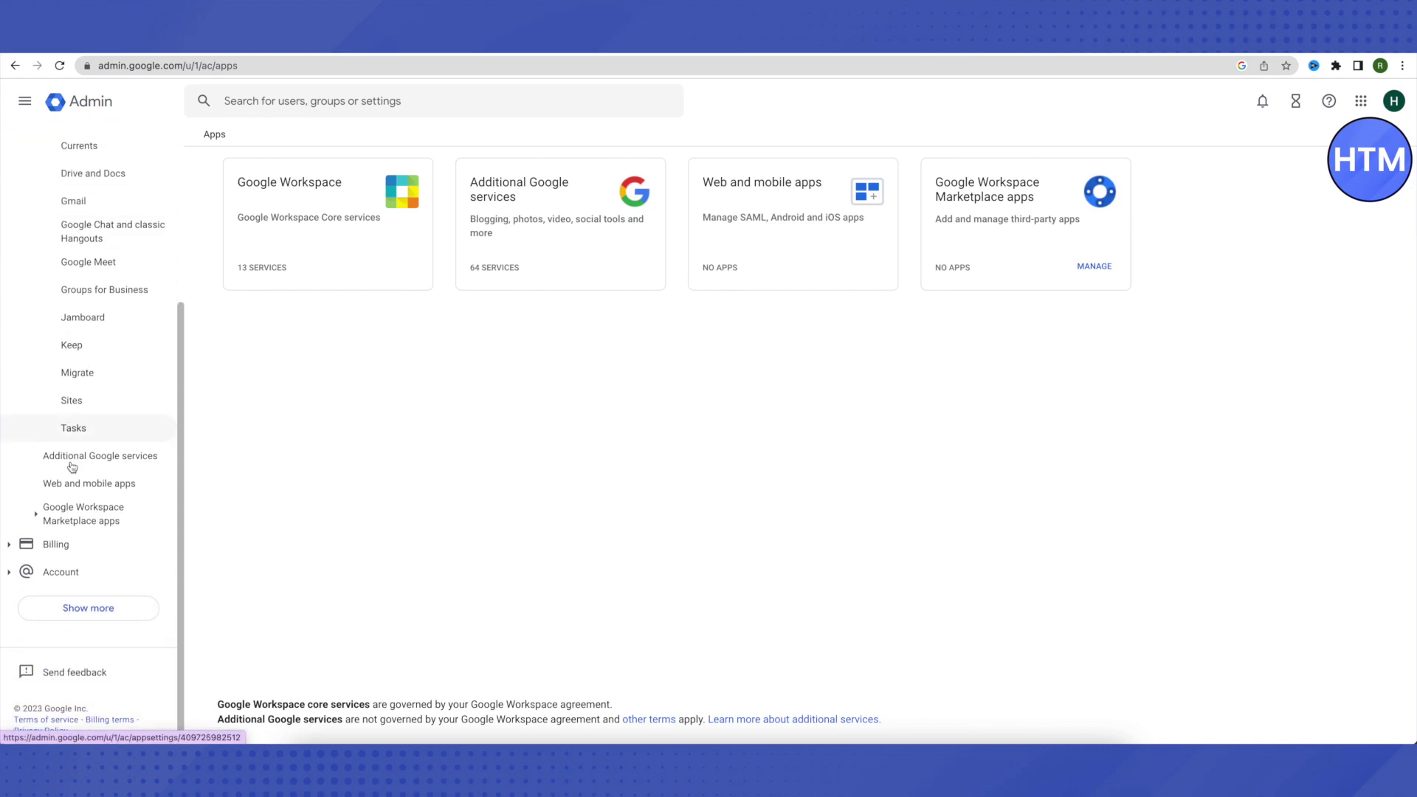
pyautogui.click(56, 546)
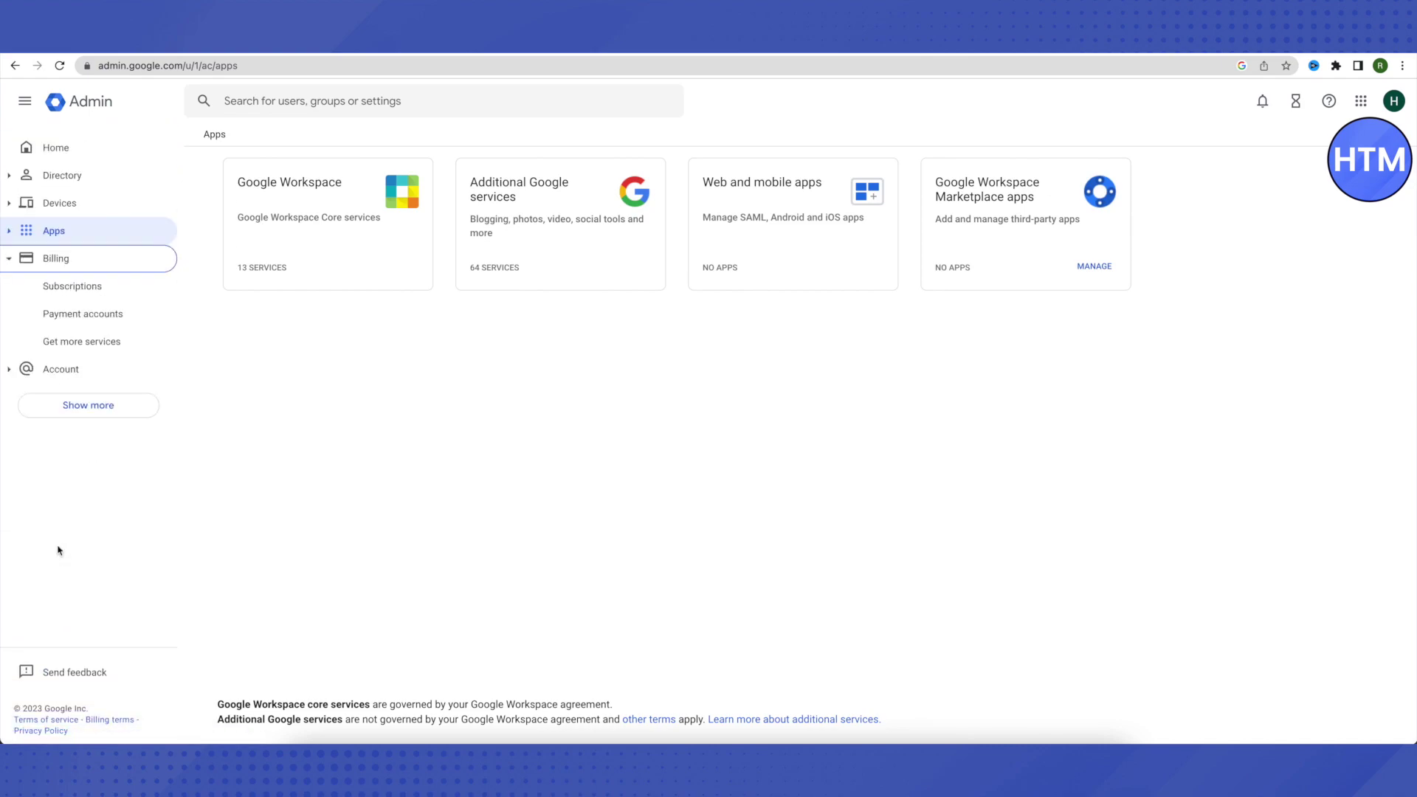
# Check the Business Standard trial subscription, browse editions, and pick a Business Starter free trial
pyautogui.click(66, 293)
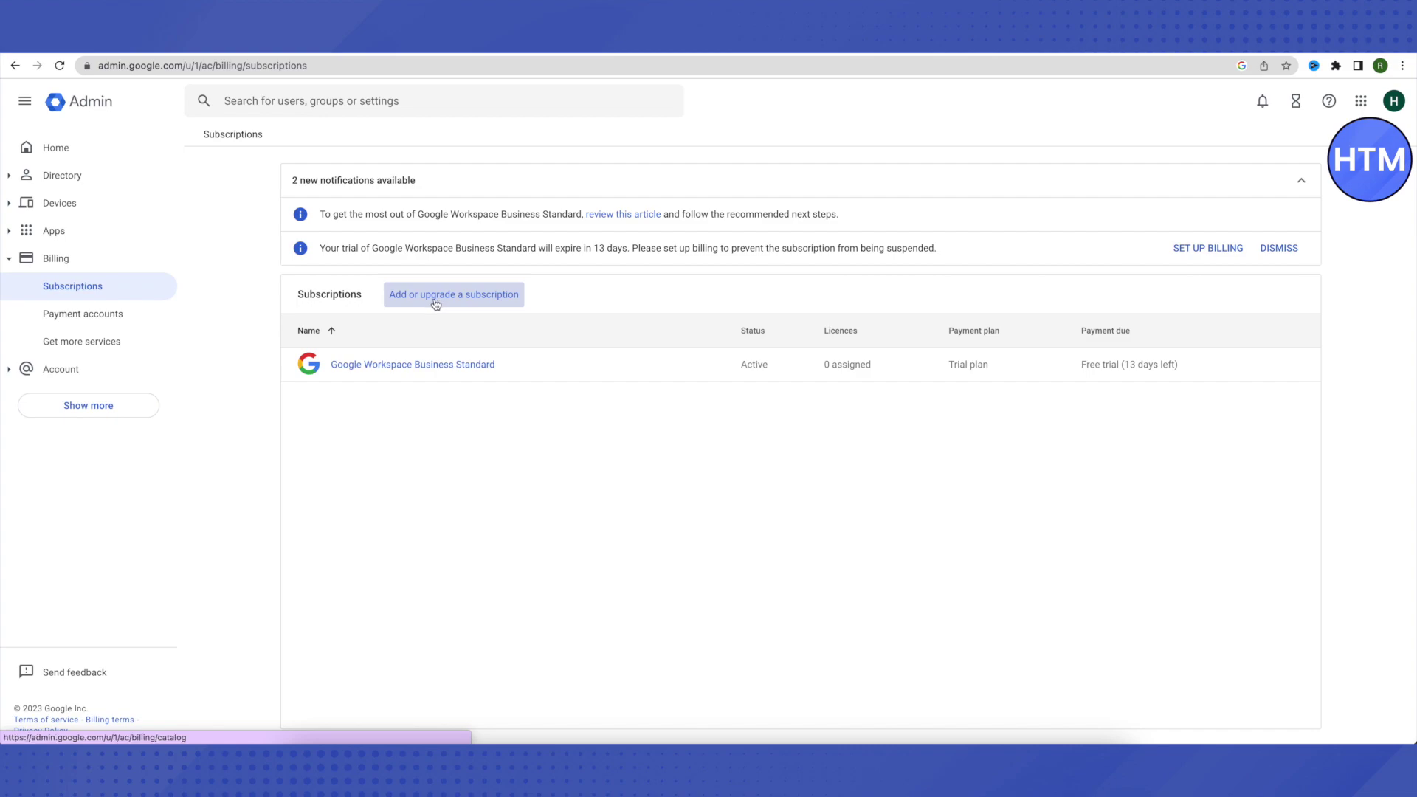
pyautogui.click(436, 299)
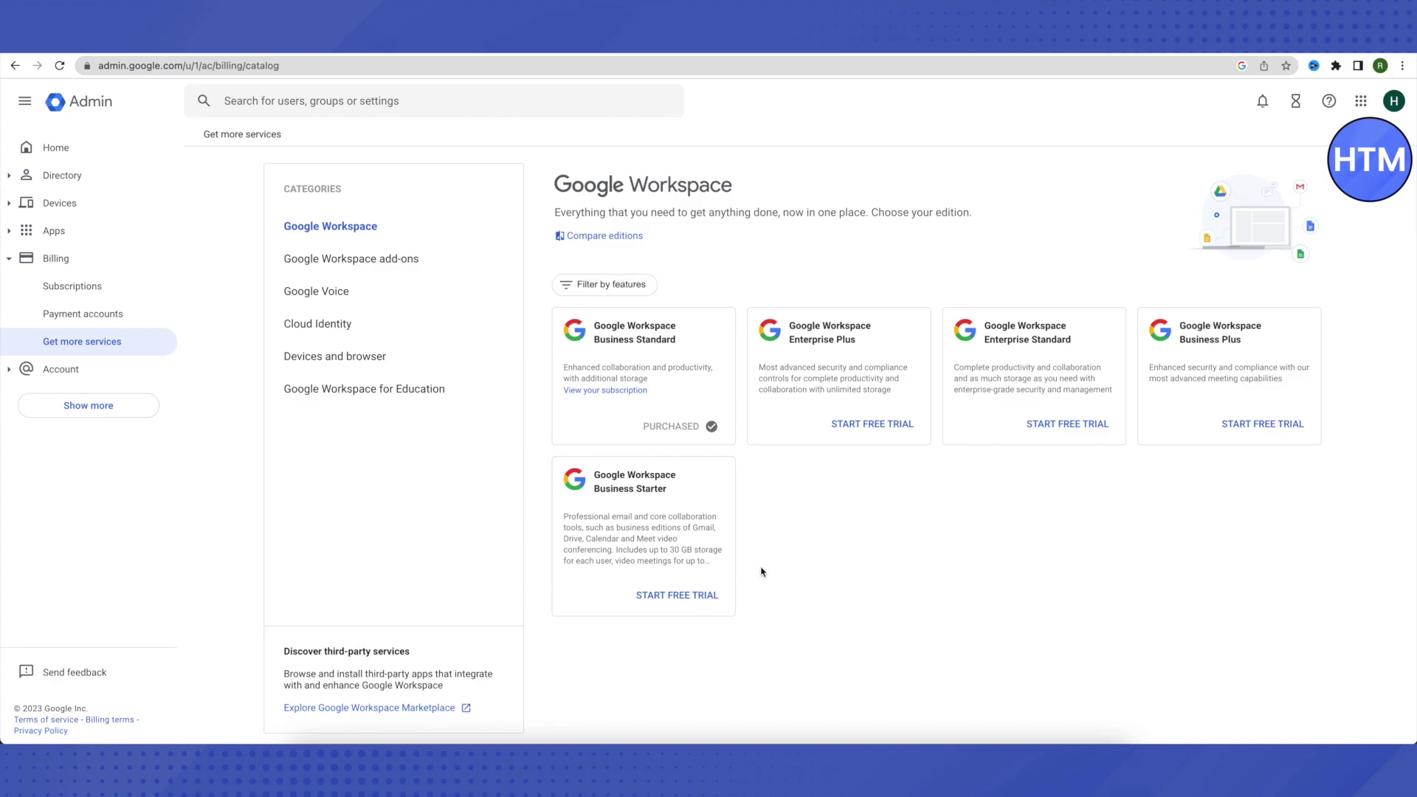
pyautogui.click(669, 599)
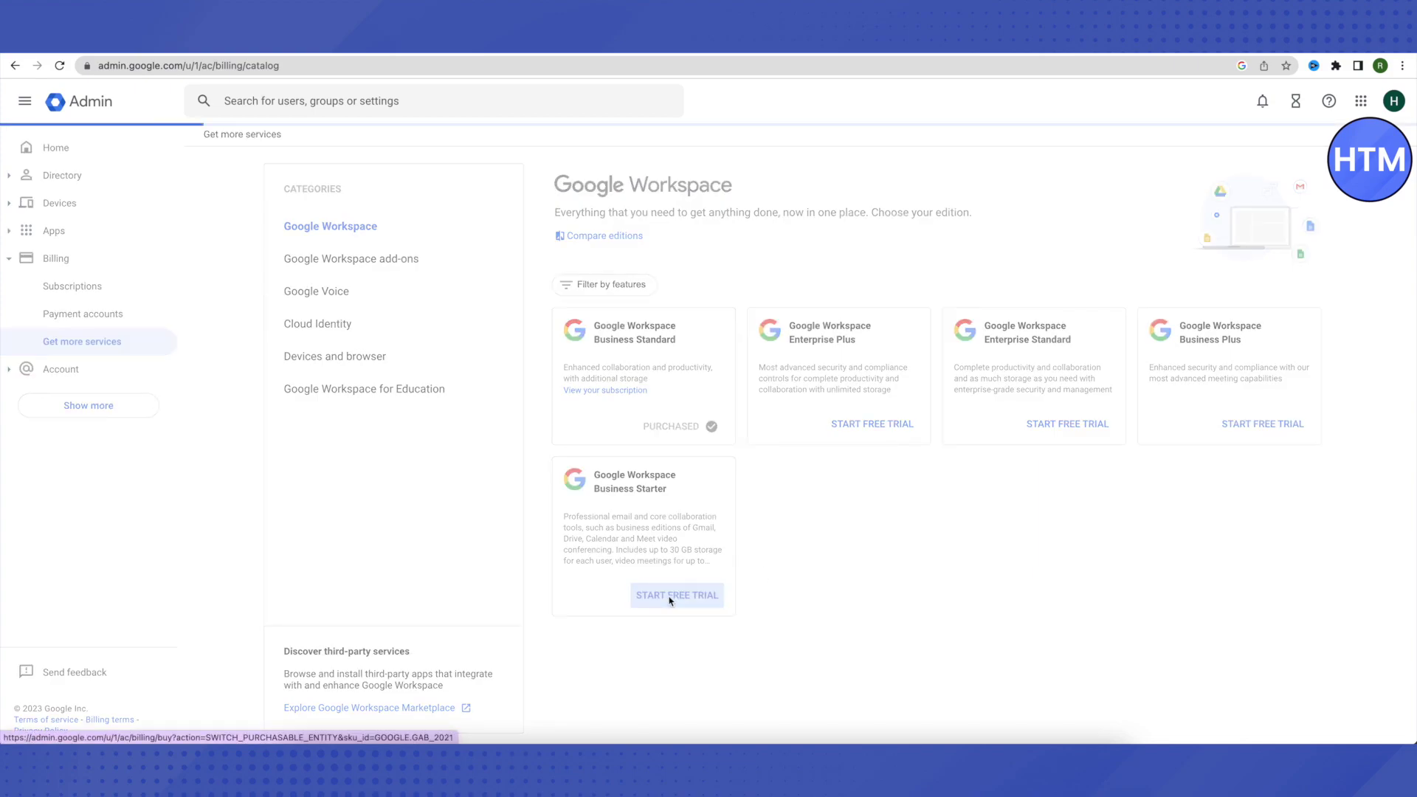
pyautogui.scroll(-4, 782, 547)
pyautogui.scroll(-5, 782, 548)
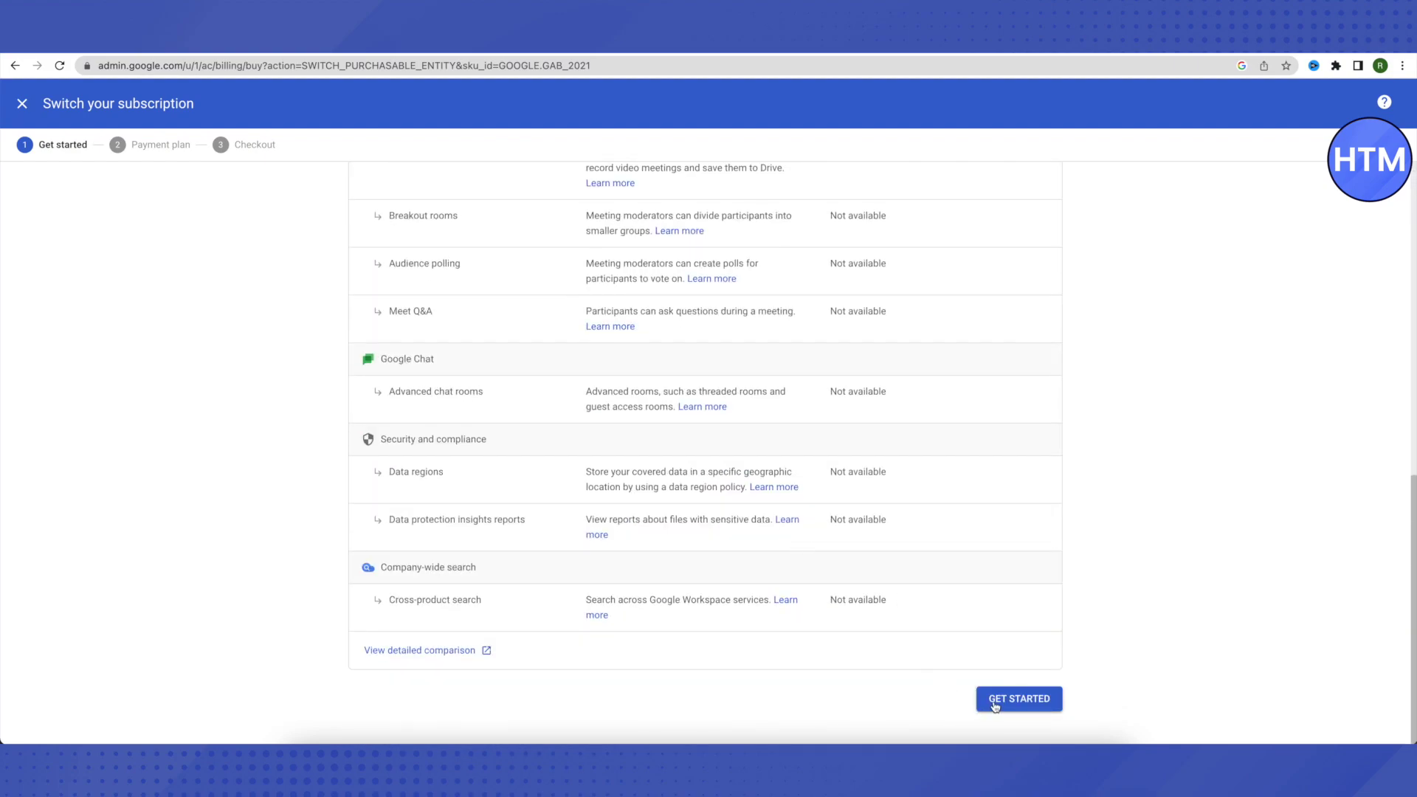
pyautogui.click(996, 702)
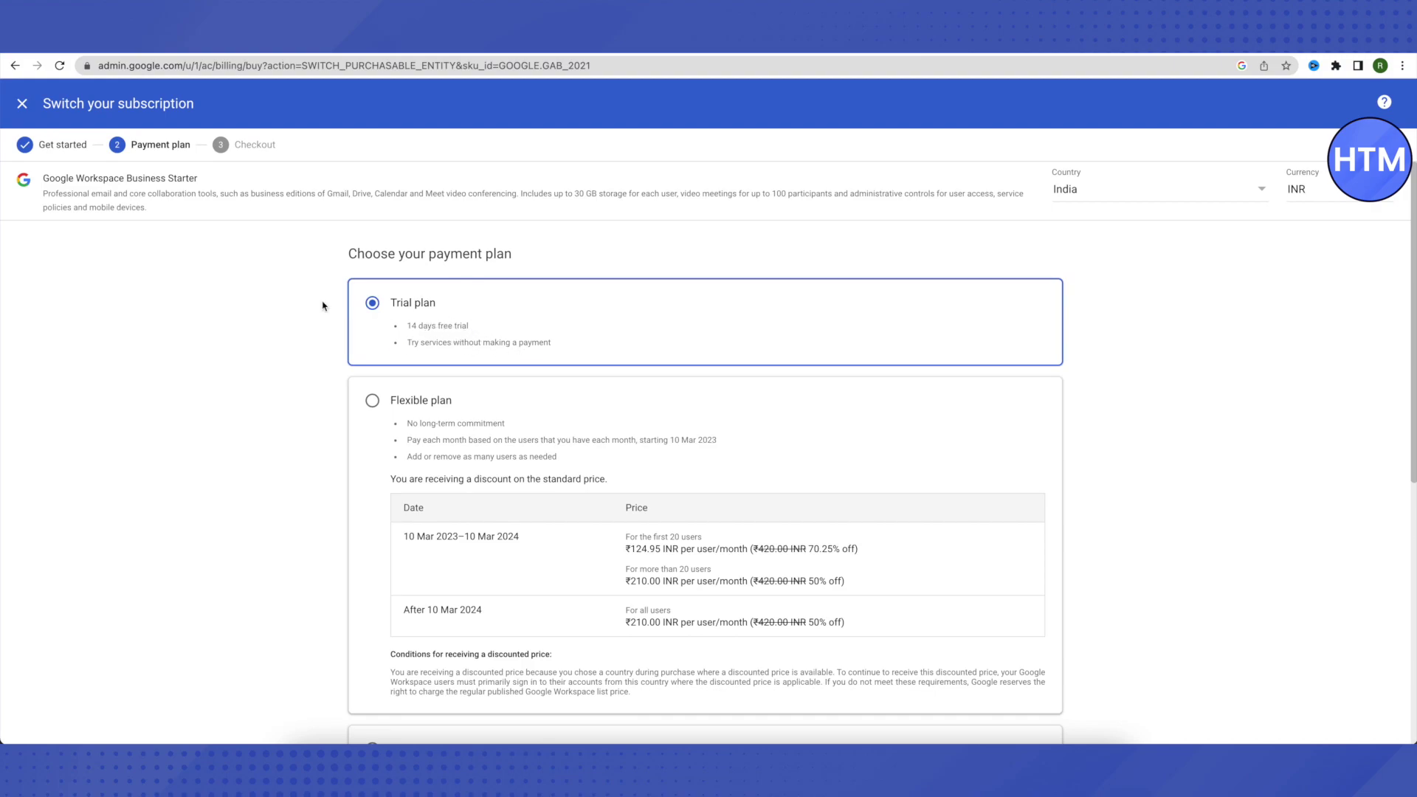
pyautogui.scroll(-6, 926, 370)
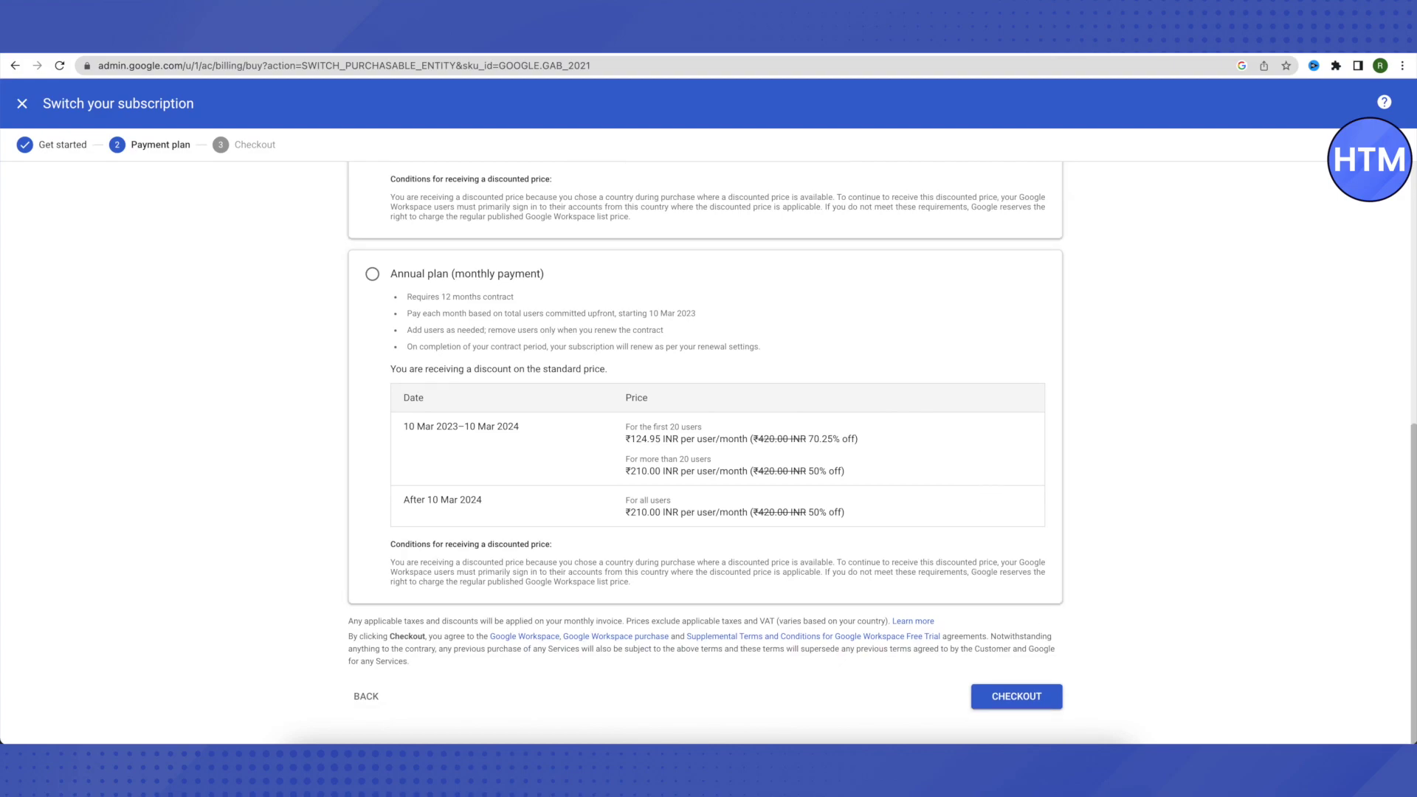
pyautogui.scroll(6, 1147, 625)
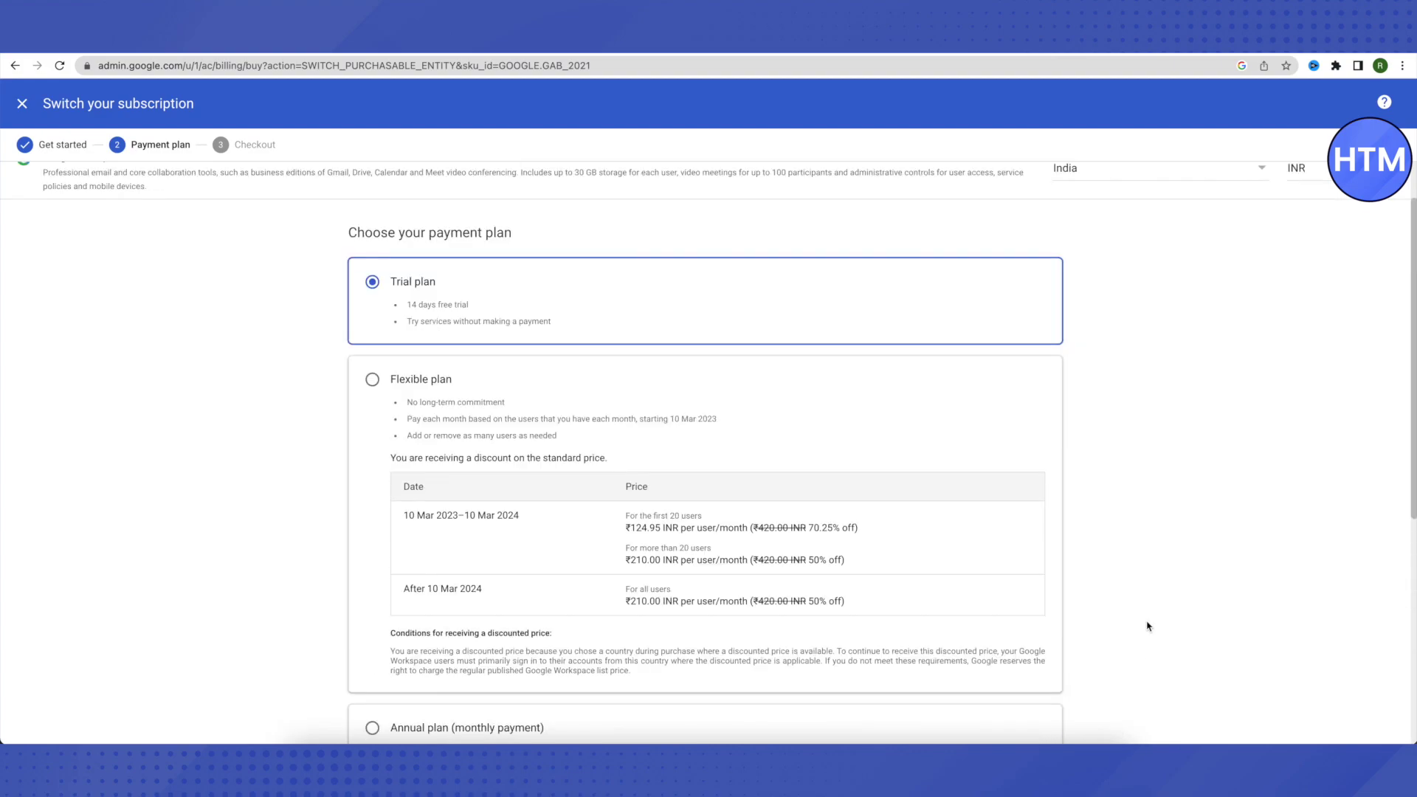
pyautogui.scroll(1, 1147, 625)
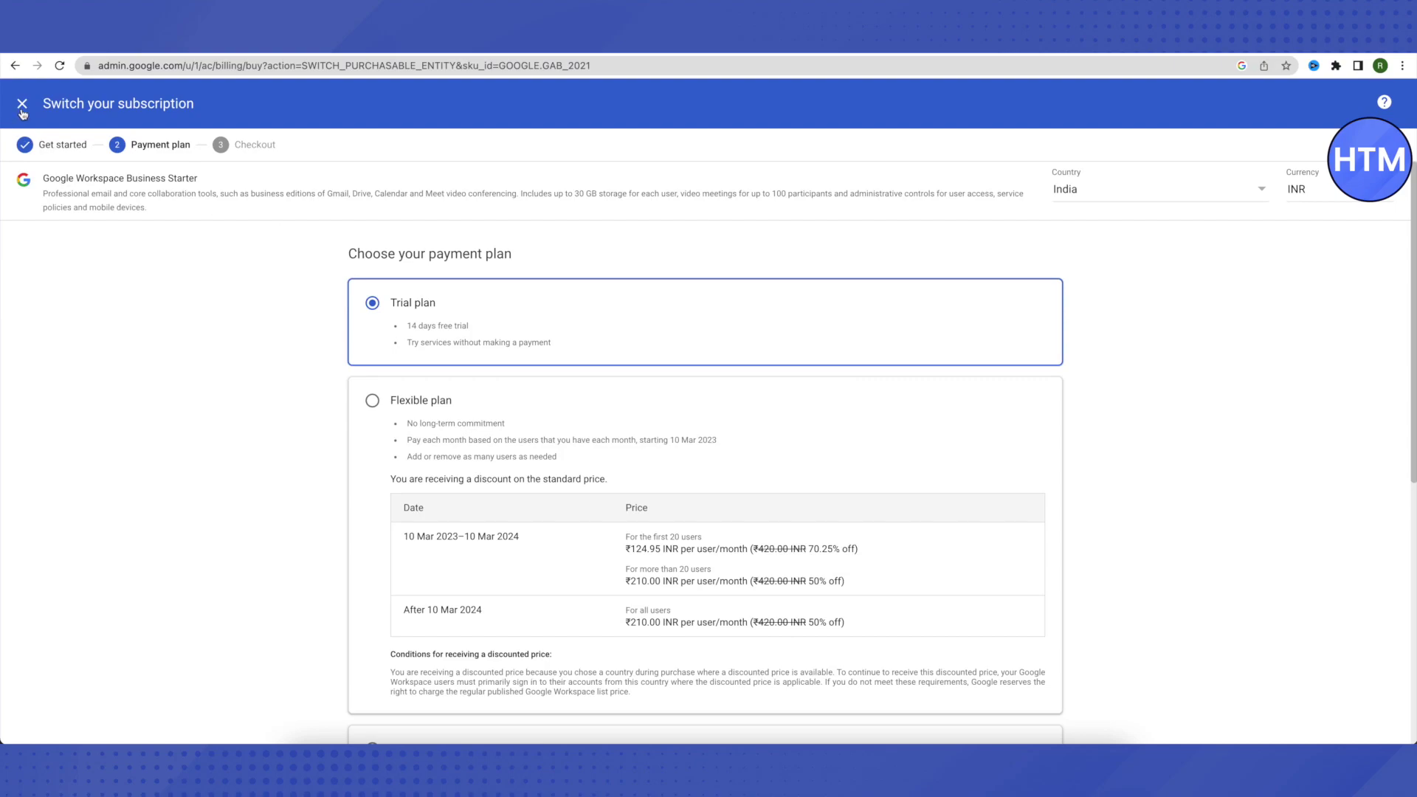
pyautogui.click(23, 109)
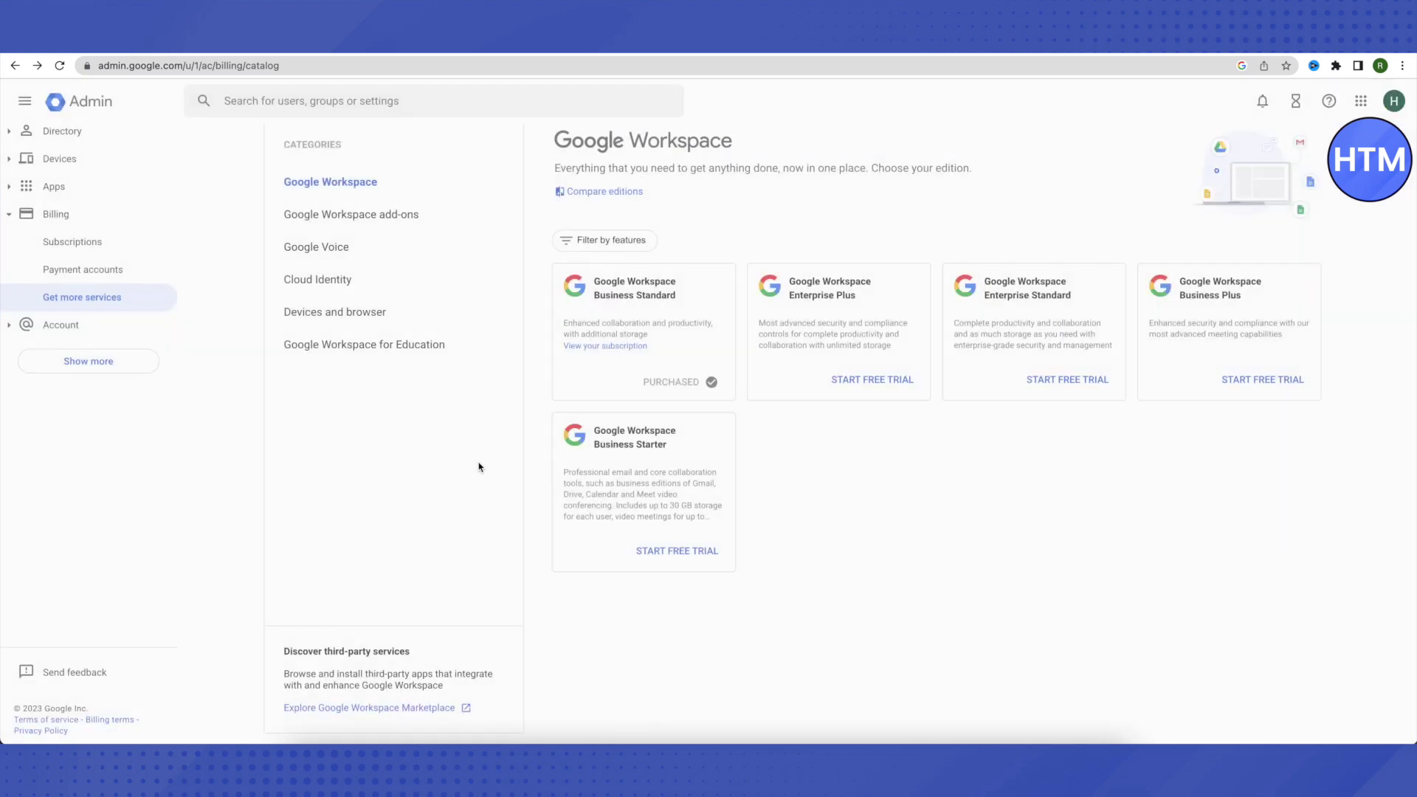